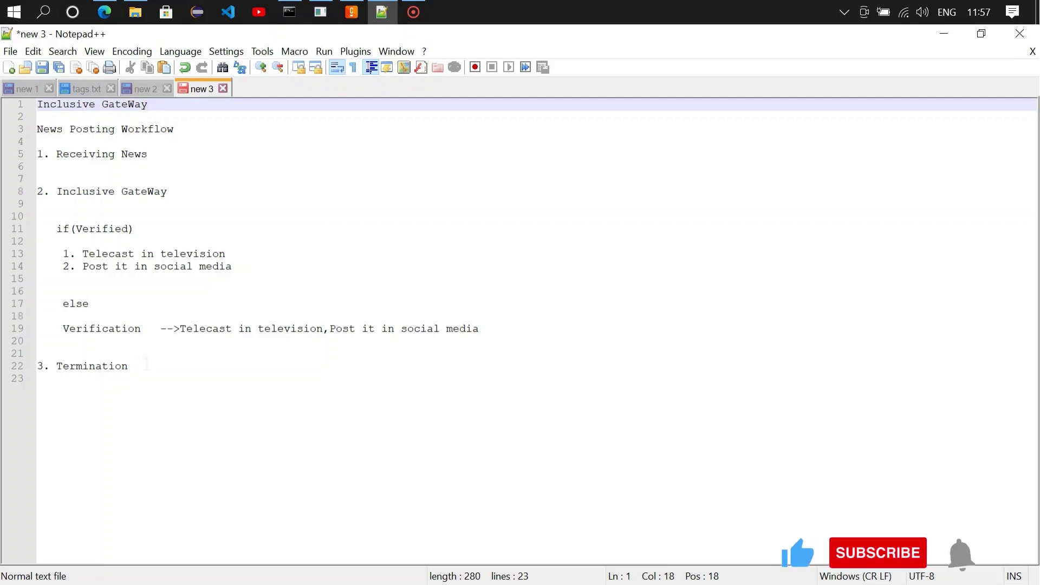
Step: Select the Termination line in the news workflow outline, then bring up the empty News.bpmn diagram
{"action": "left_click_drag", "start_coordinate": [129, 366], "coordinate": [44, 370]}
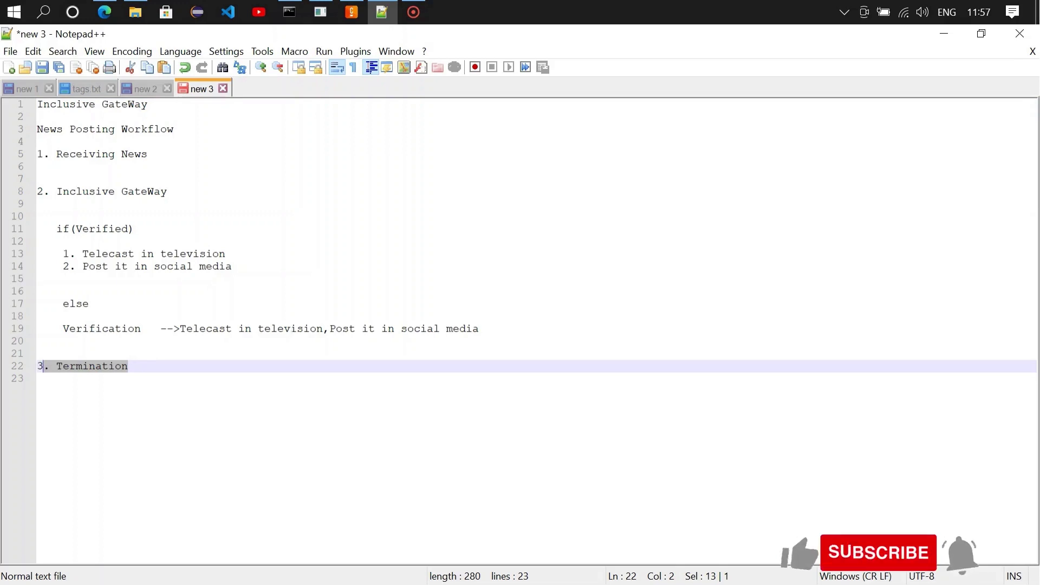
{"action": "left_click", "coordinate": [351, 12]}
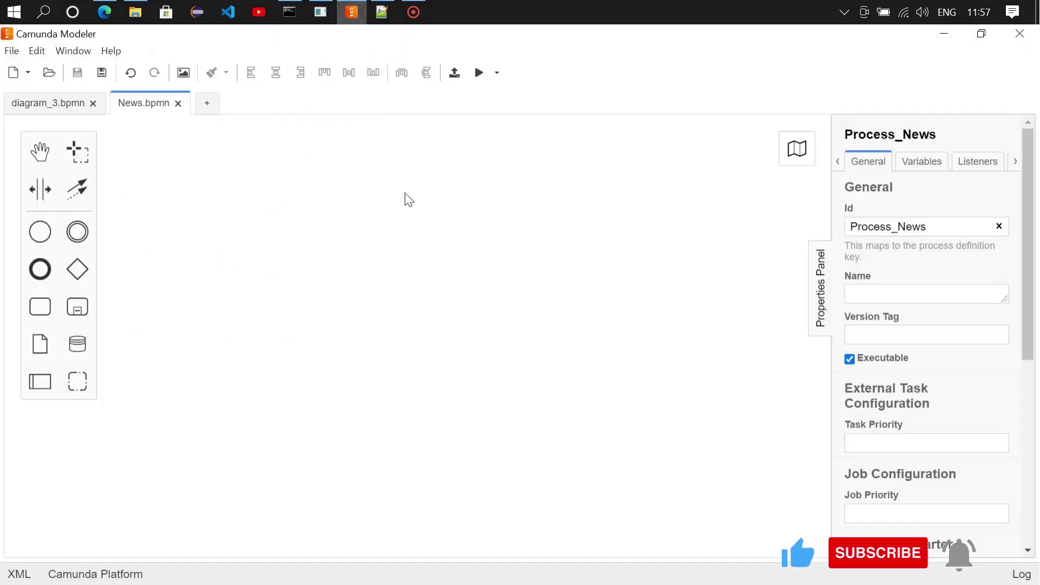
Step: Place a start event and append an inclusive gateway after it
{"action": "left_click_drag", "start_coordinate": [42, 231], "coordinate": [158, 286]}
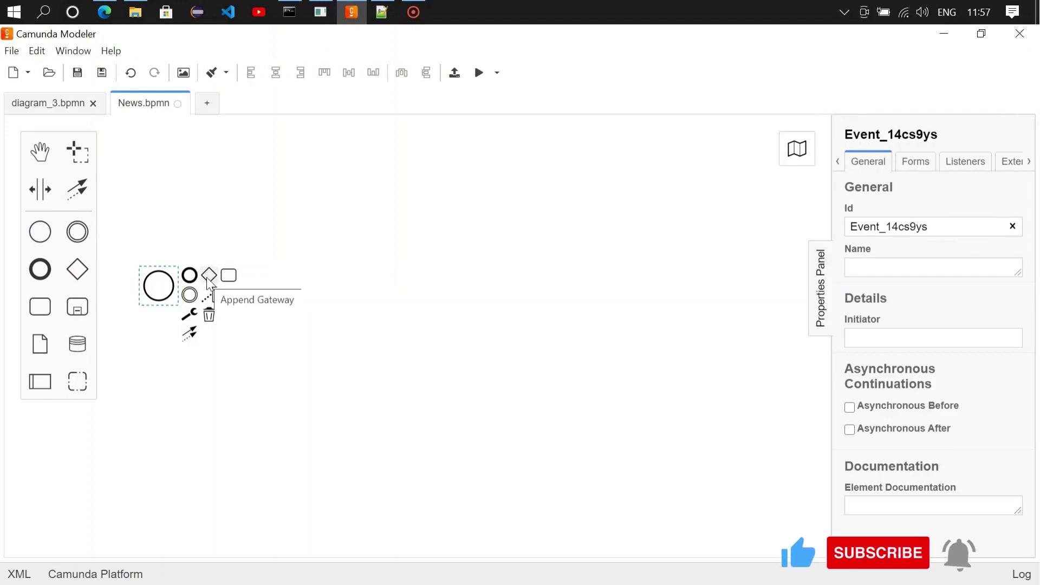
{"action": "left_click", "coordinate": [208, 277]}
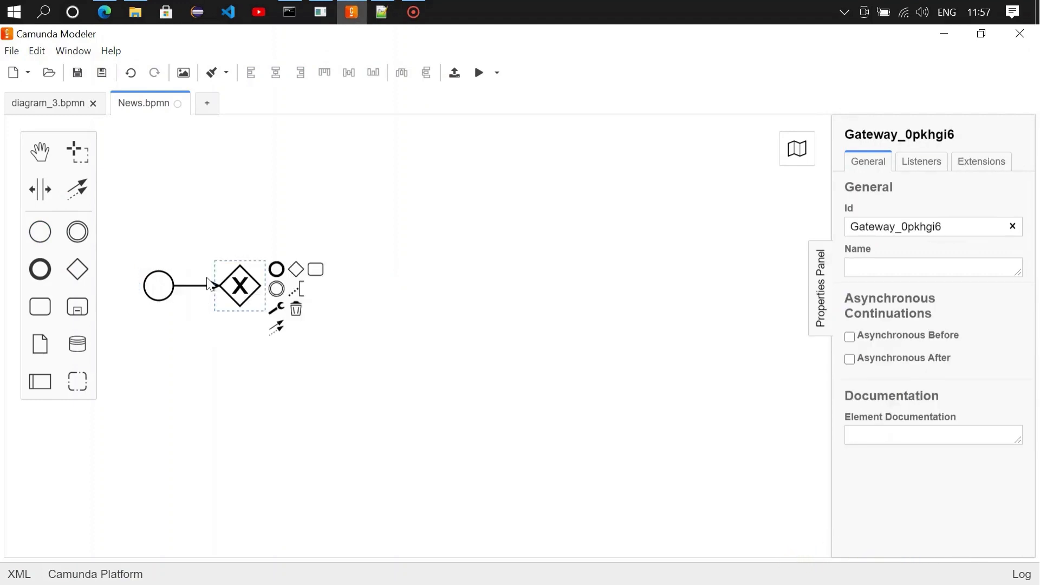
{"action": "left_click", "coordinate": [276, 309]}
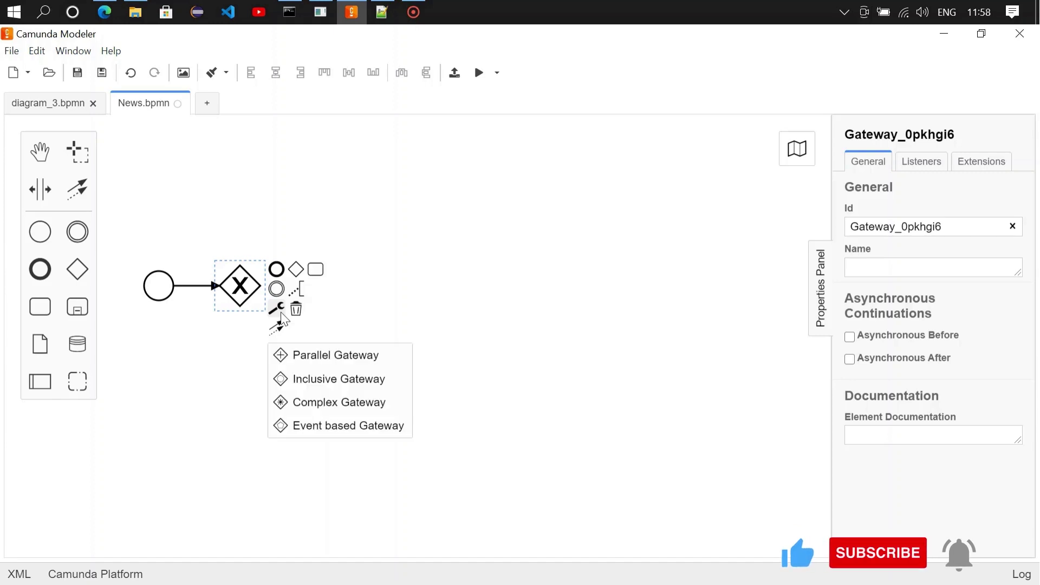
{"action": "left_click", "coordinate": [326, 382]}
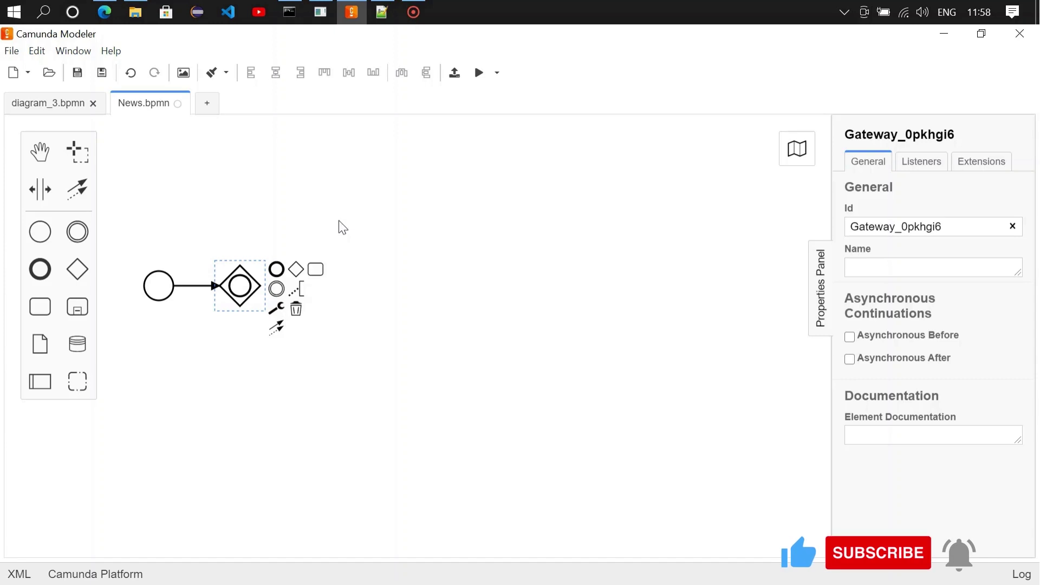
Step: Append a task named 'Television' after the gateway and make it a user task
{"action": "left_click", "coordinate": [315, 269]}
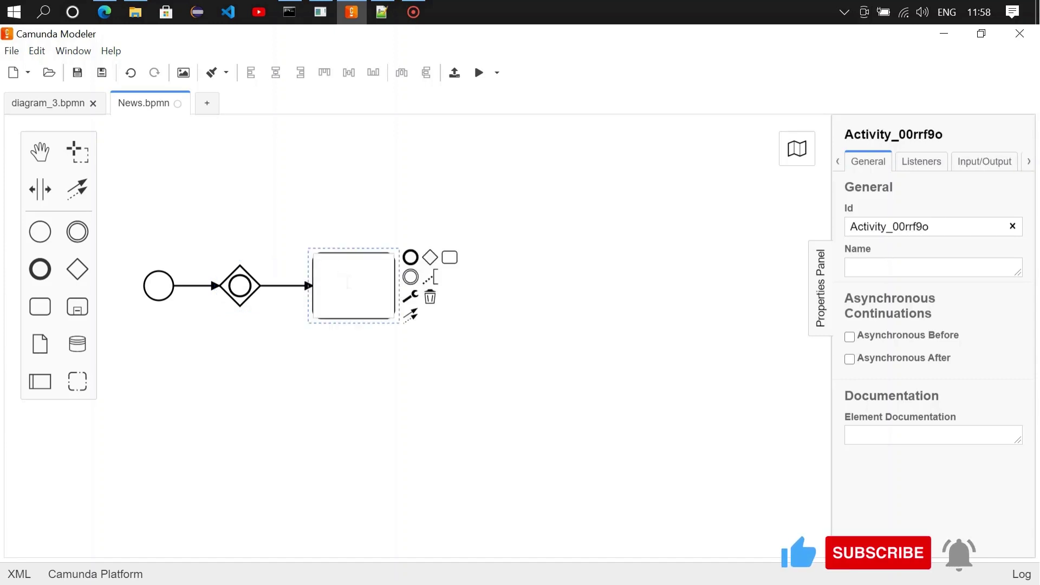
{"action": "type", "text": "Television"}
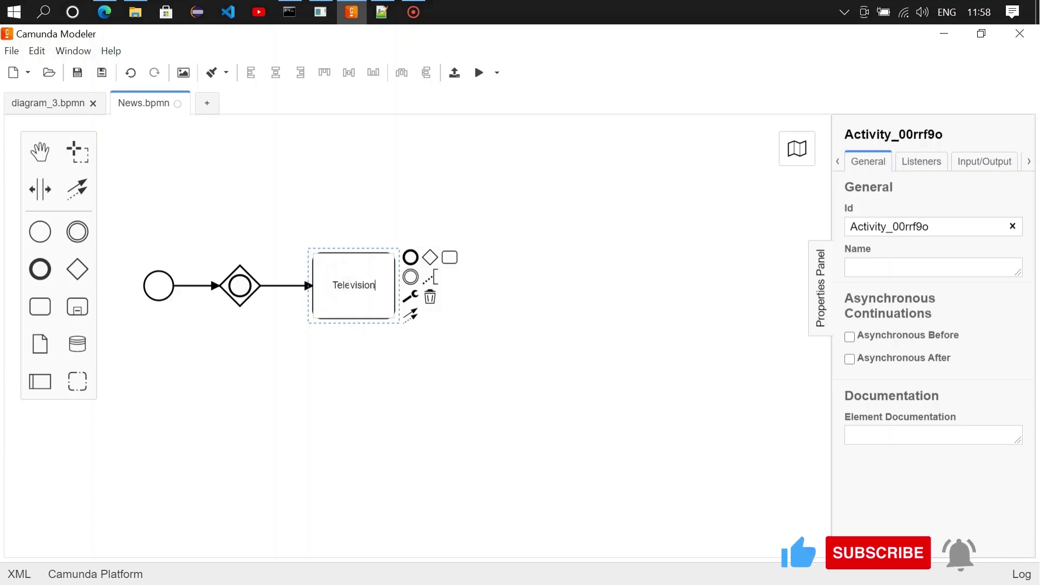
{"action": "left_click", "coordinate": [411, 297]}
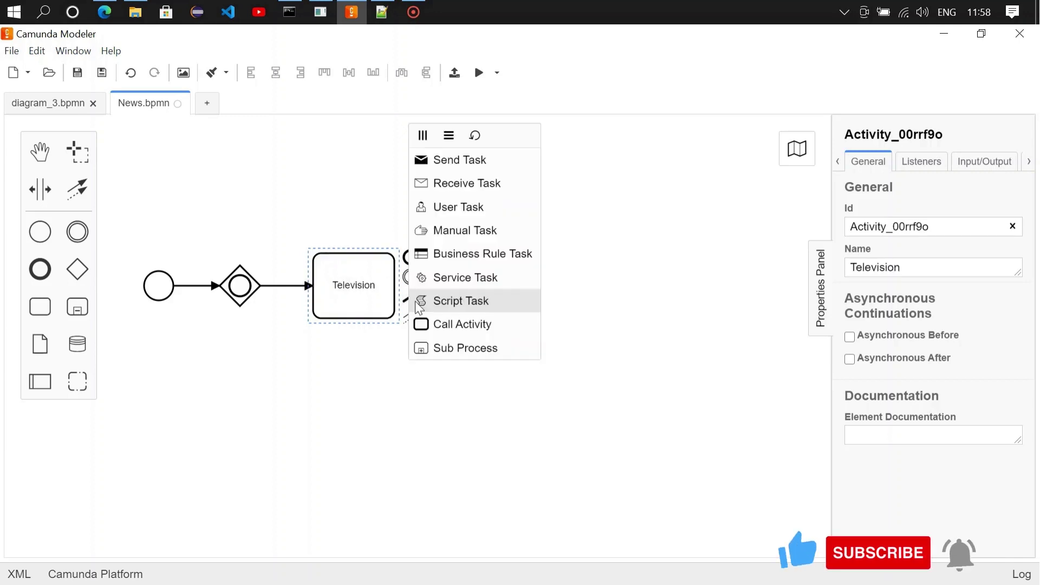
{"action": "left_click", "coordinate": [453, 211]}
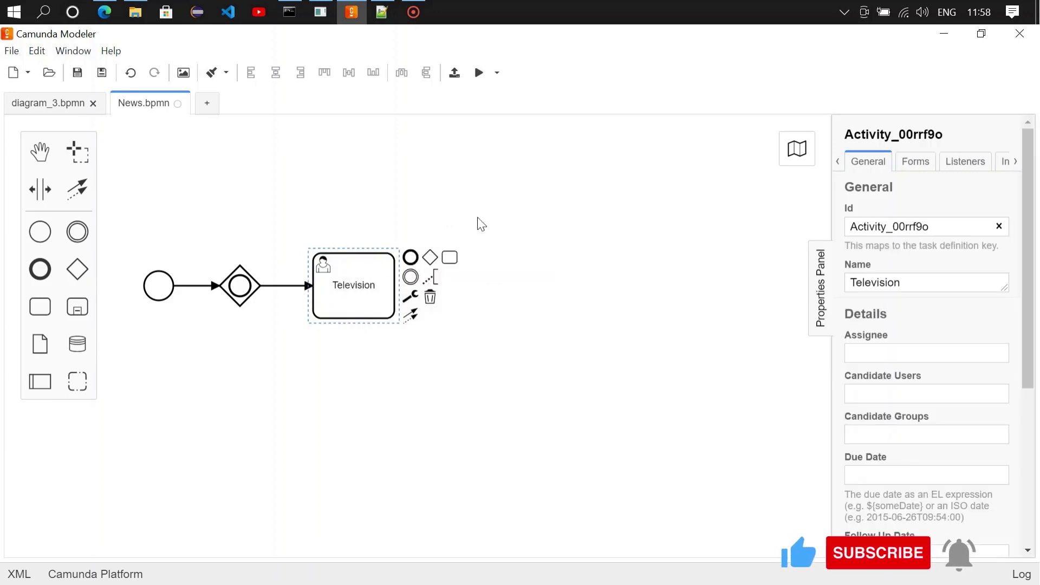
{"action": "left_click", "coordinate": [240, 300]}
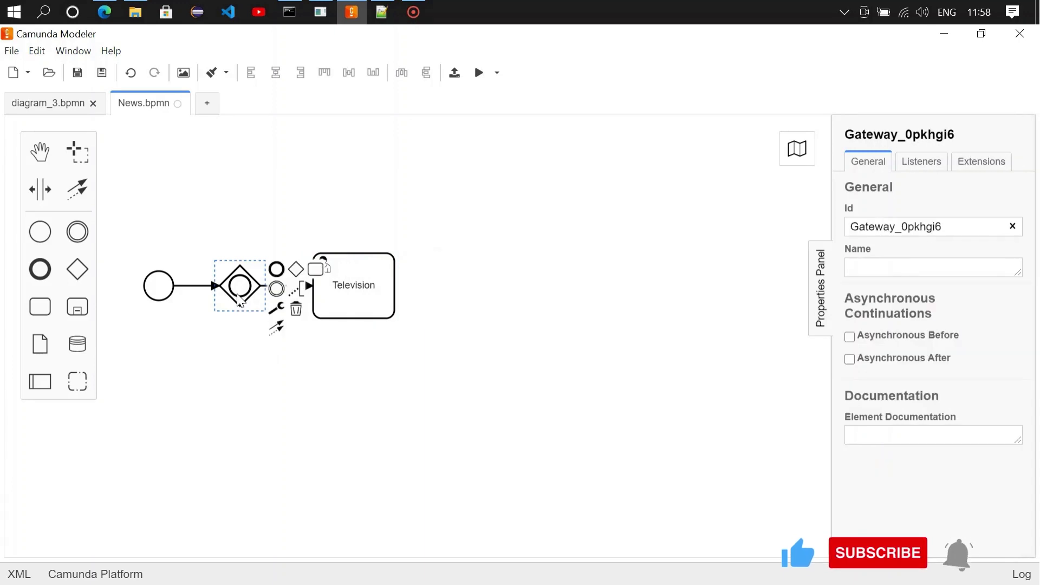
{"action": "left_click", "coordinate": [276, 328]}
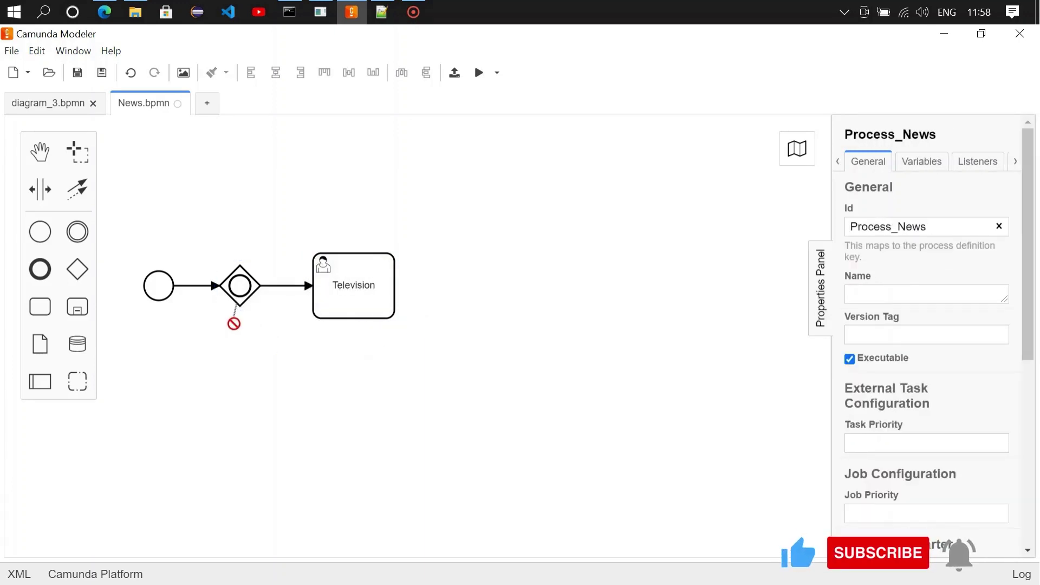
{"action": "left_click", "coordinate": [234, 324]}
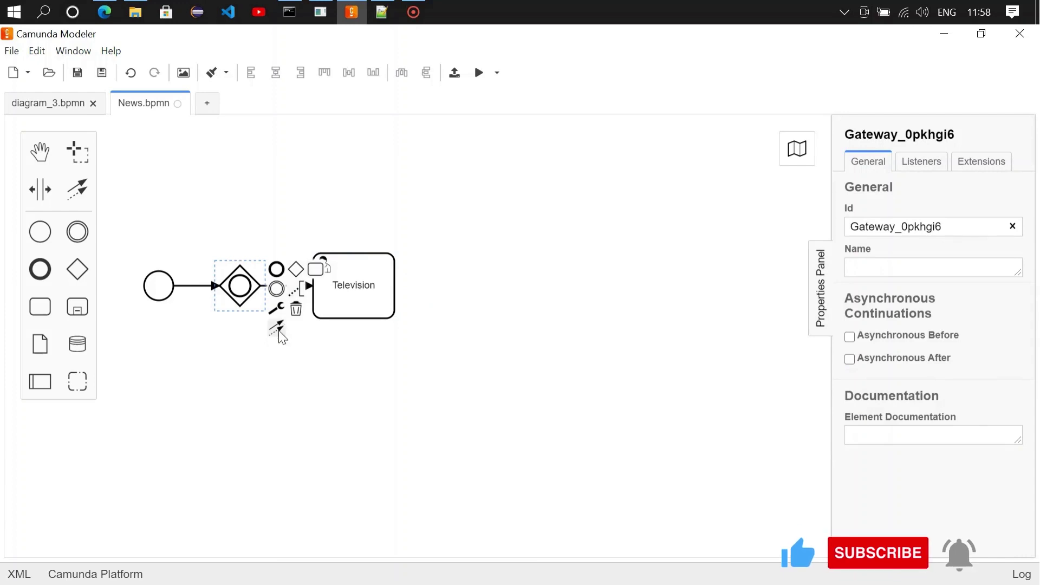
Step: Branch a 'Social Media' user task from the inclusive gateway
{"action": "left_click", "coordinate": [316, 269]}
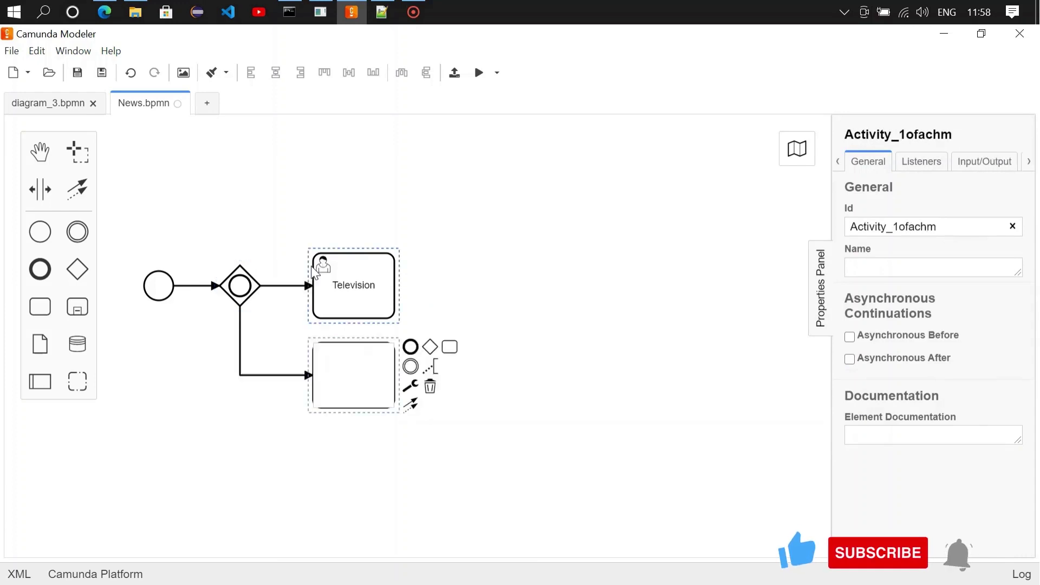
{"action": "type", "text": "Soci"}
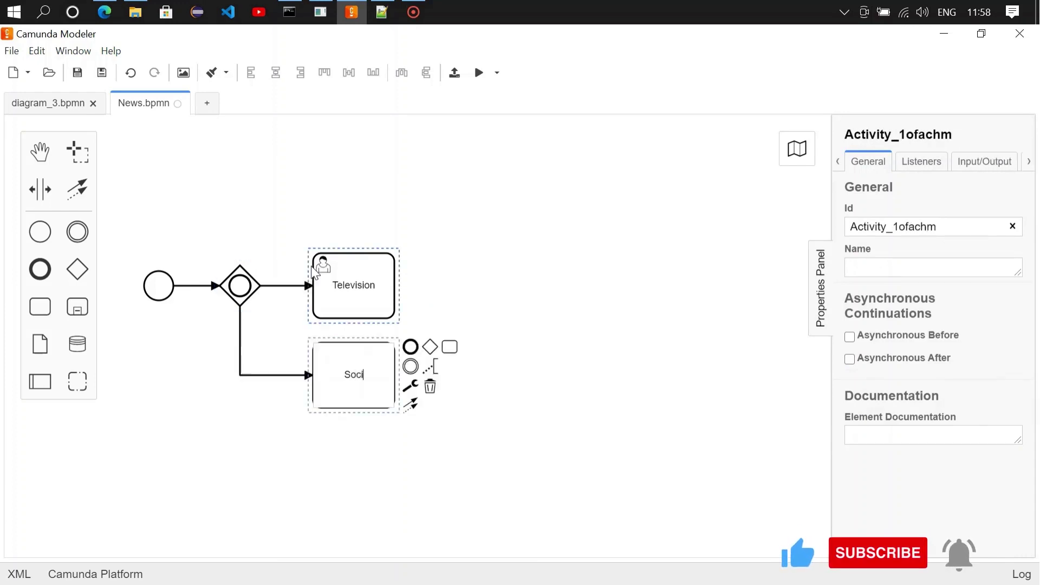
{"action": "type", "text": "al Media"}
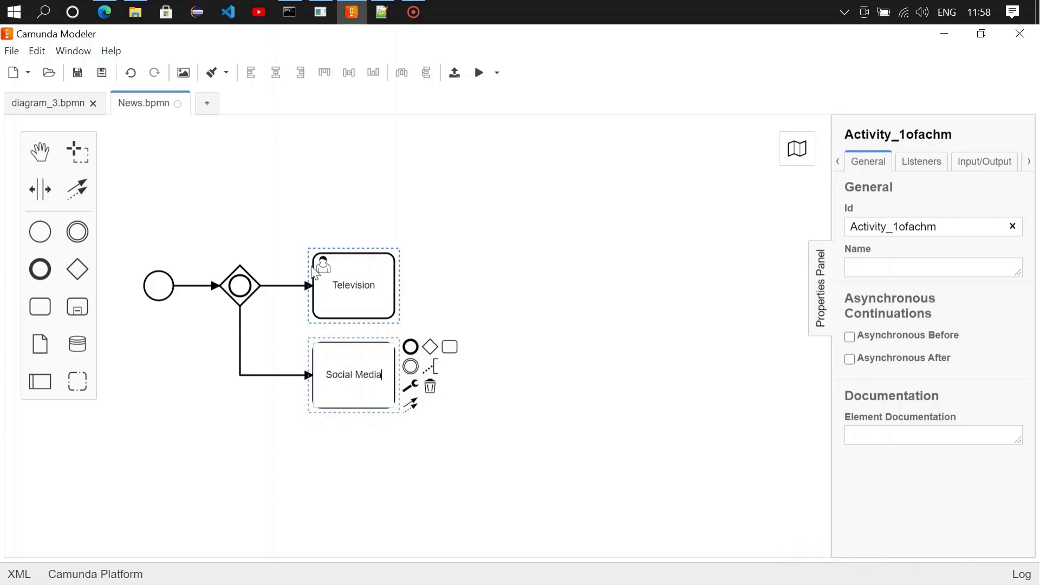
{"action": "left_click", "coordinate": [411, 386]}
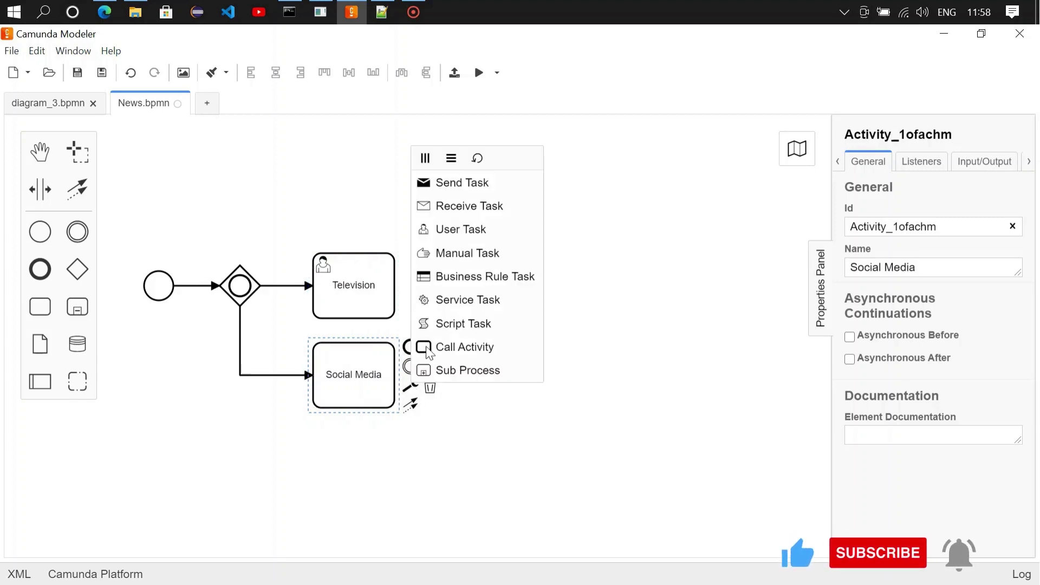
{"action": "left_click", "coordinate": [454, 230]}
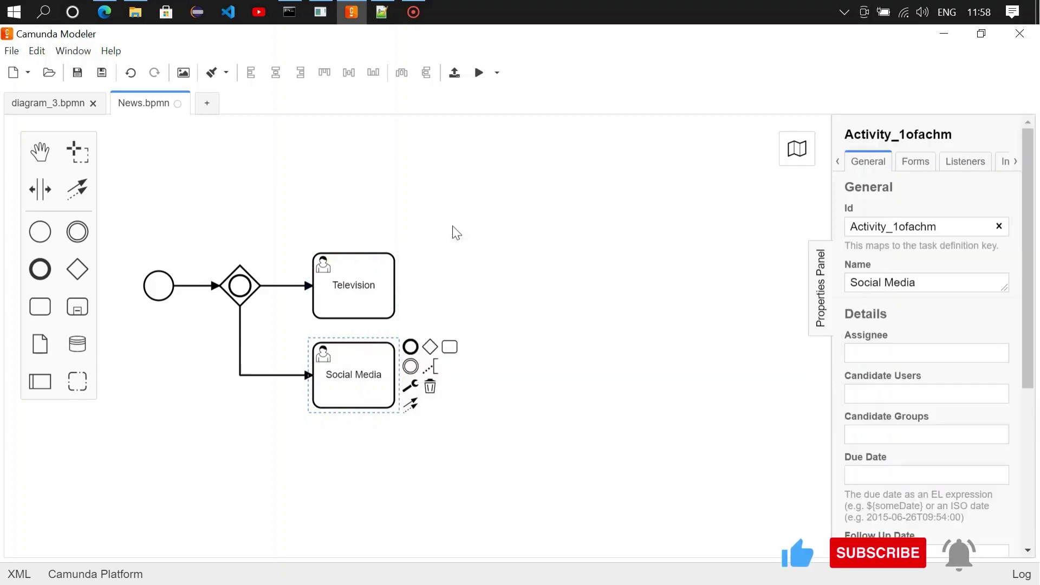
Step: Branch a third 'Verification' user task from the inclusive gateway
{"action": "left_click", "coordinate": [243, 299]}
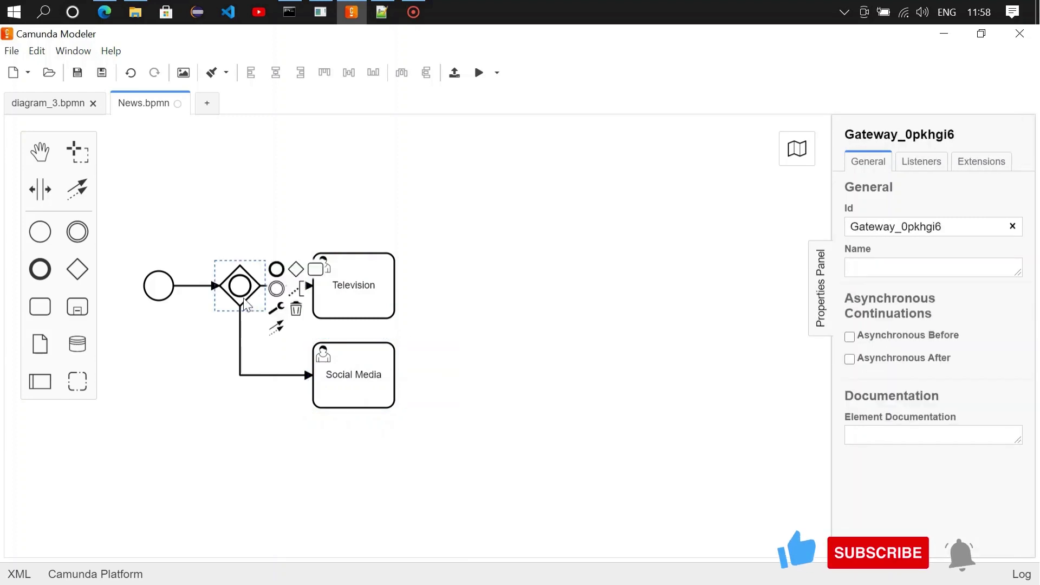
{"action": "left_click", "coordinate": [312, 274]}
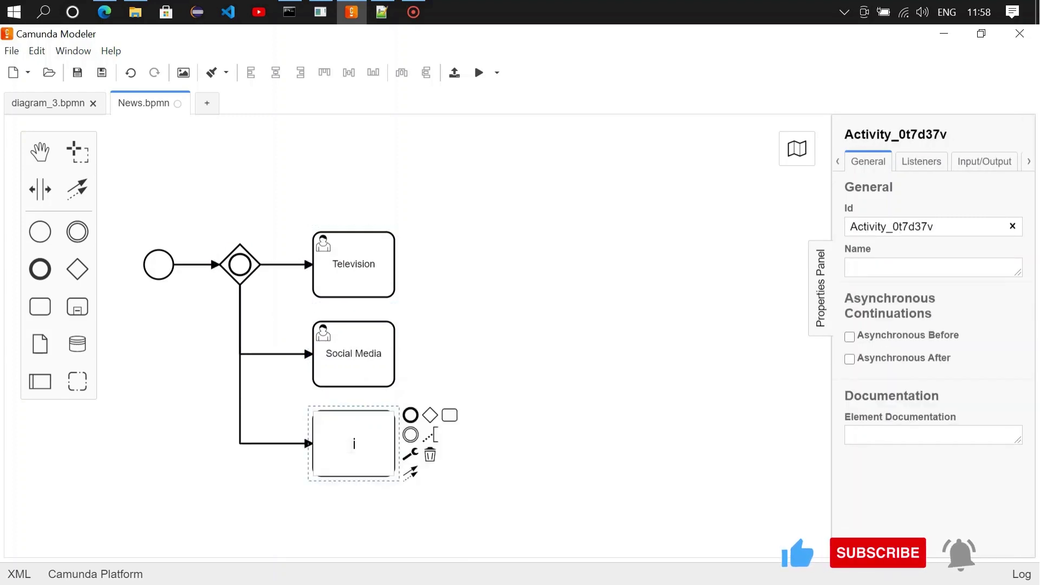
{"action": "type", "text": "Verificat"}
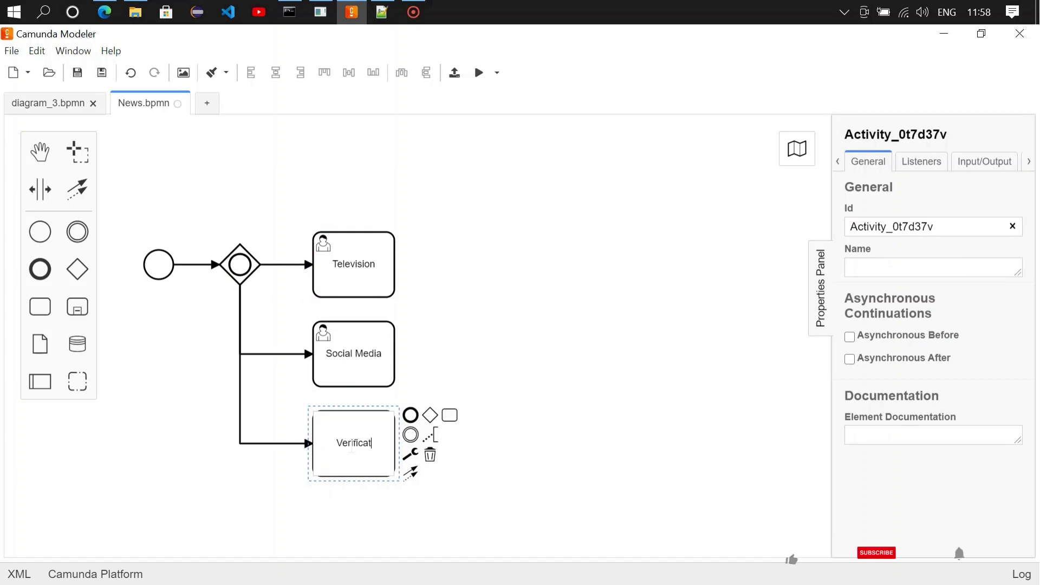
{"action": "type", "text": "ion"}
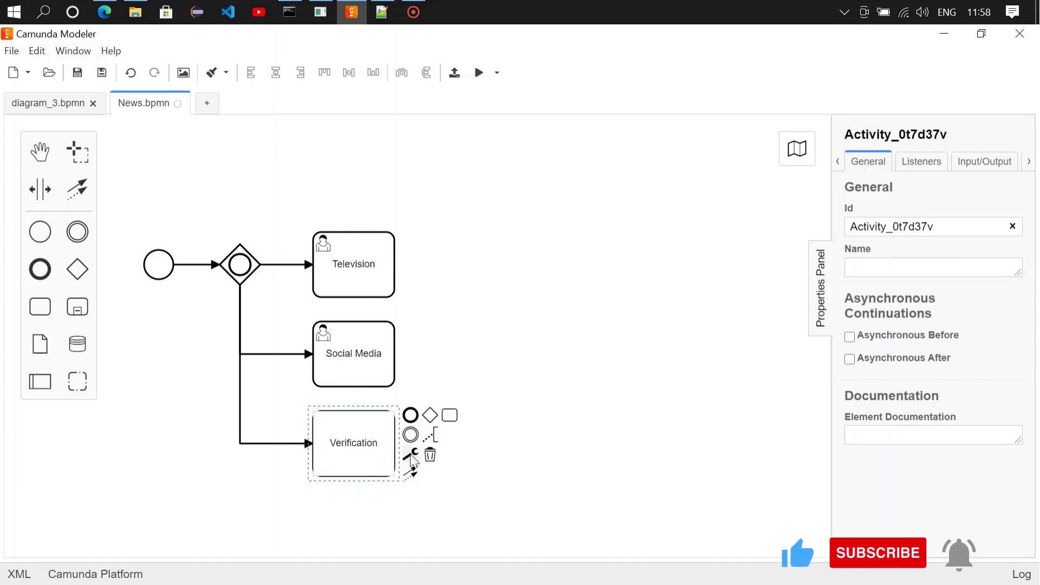
{"action": "left_click", "coordinate": [410, 455]}
{"action": "left_click", "coordinate": [464, 299]}
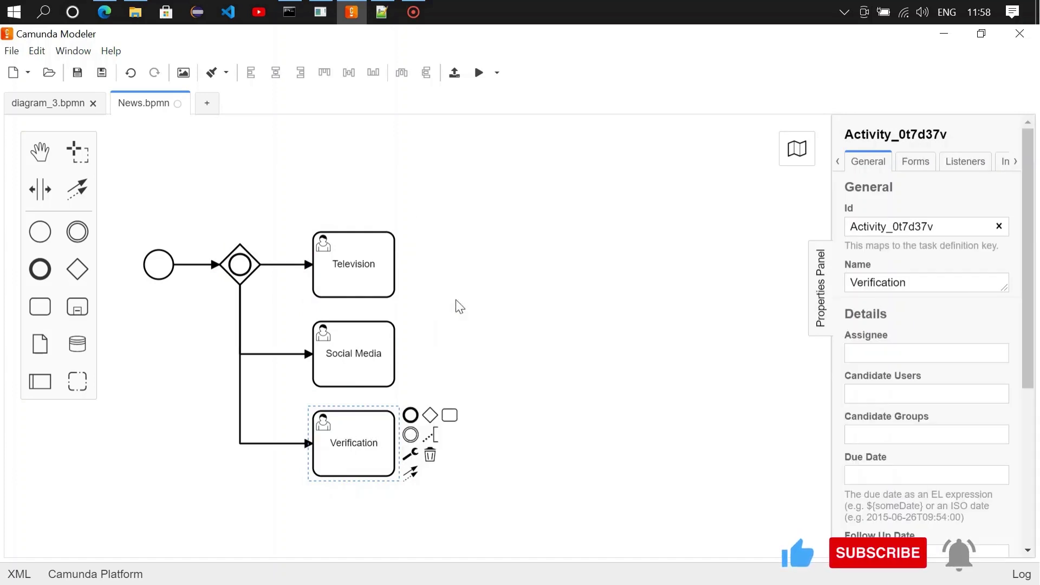
{"action": "left_click", "coordinate": [514, 338]}
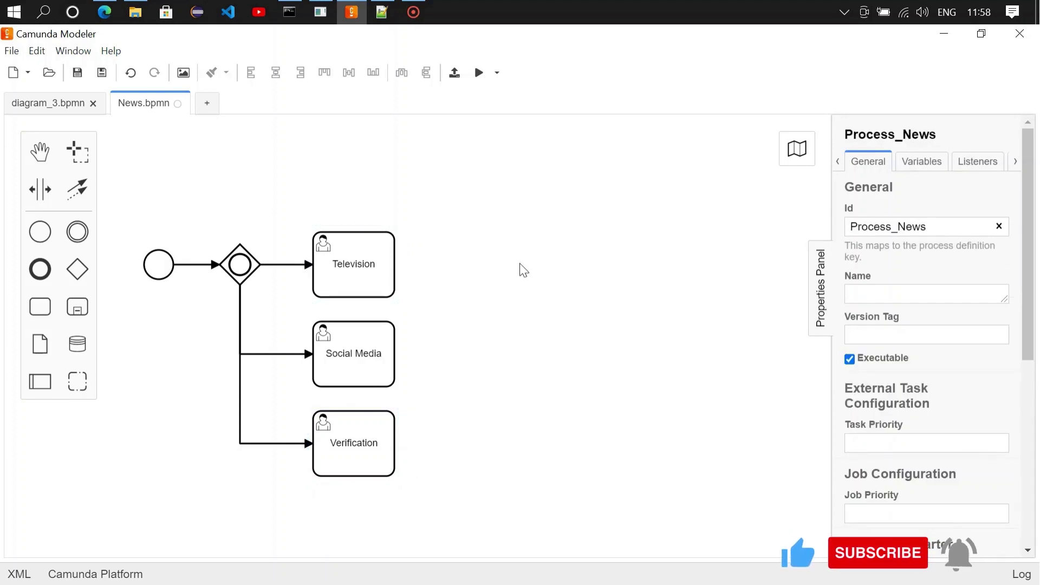
Step: Add an end event after Television and connect Television to it
{"action": "left_click", "coordinate": [39, 269]}
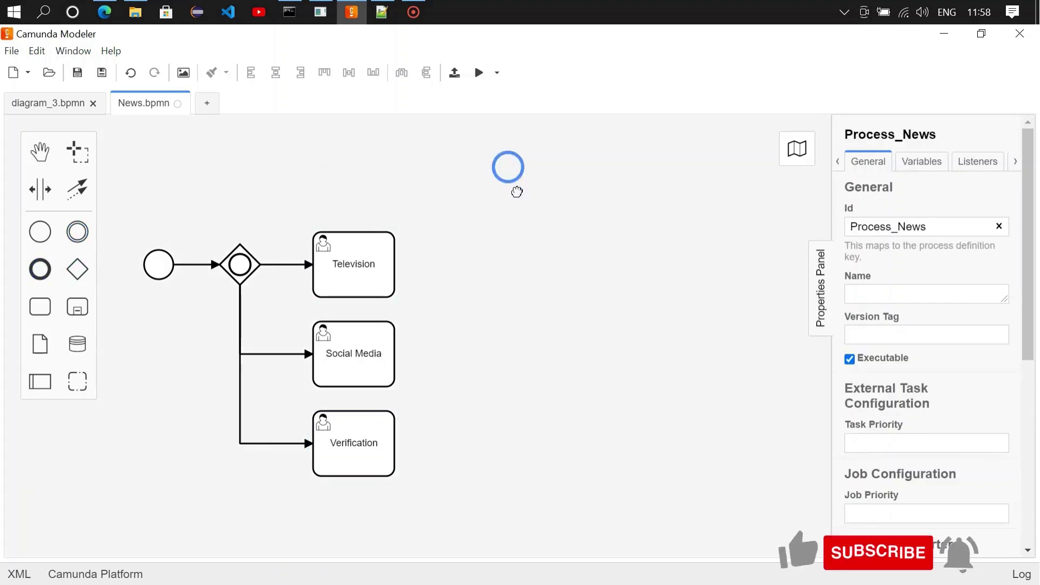
{"action": "left_click", "coordinate": [489, 265]}
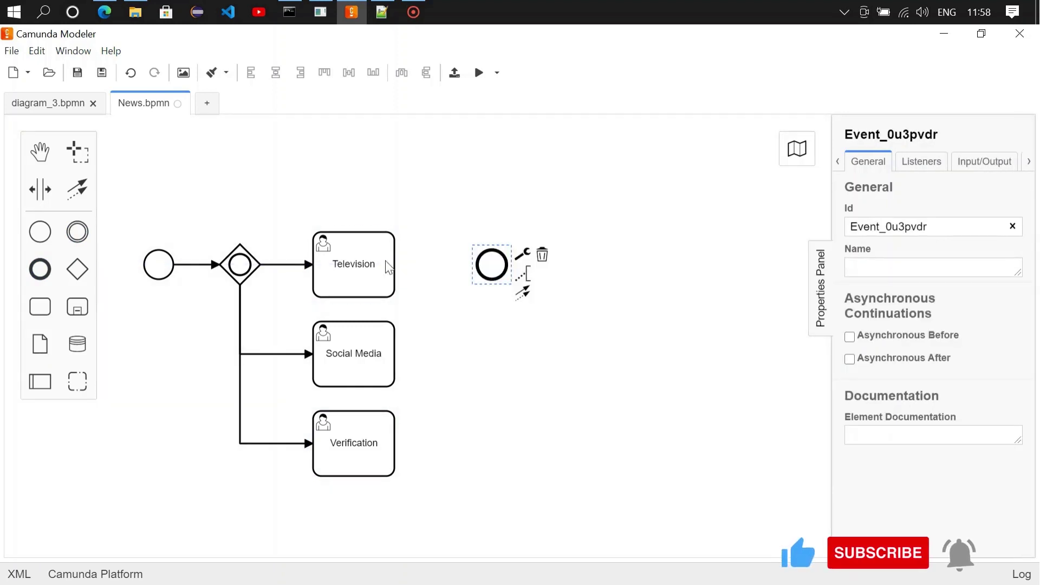
{"action": "left_click", "coordinate": [355, 264]}
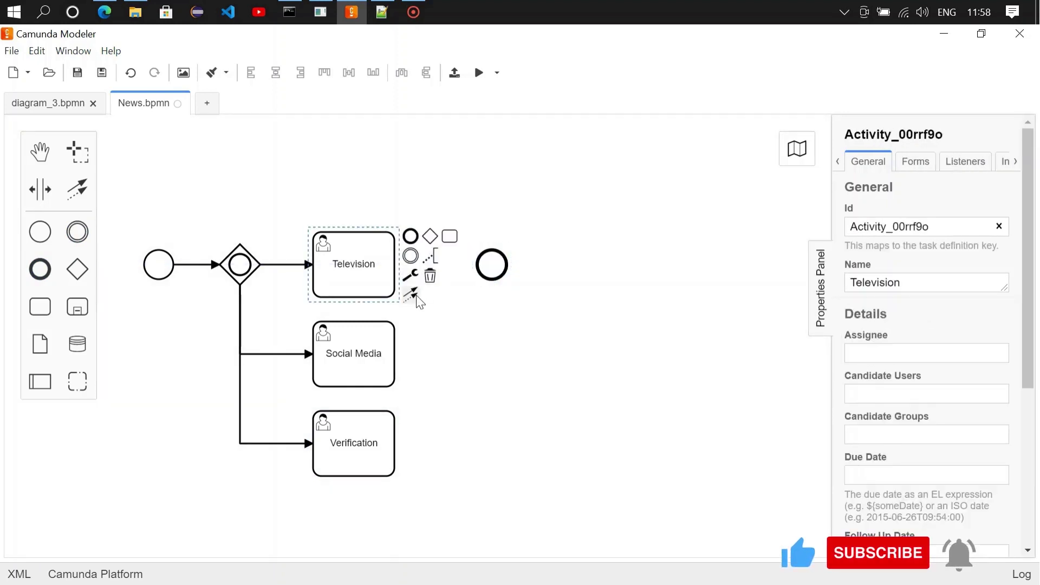
{"action": "left_click_drag", "start_coordinate": [414, 291], "coordinate": [490, 271]}
{"action": "left_click", "coordinate": [493, 278]}
{"action": "left_click", "coordinate": [492, 330]}
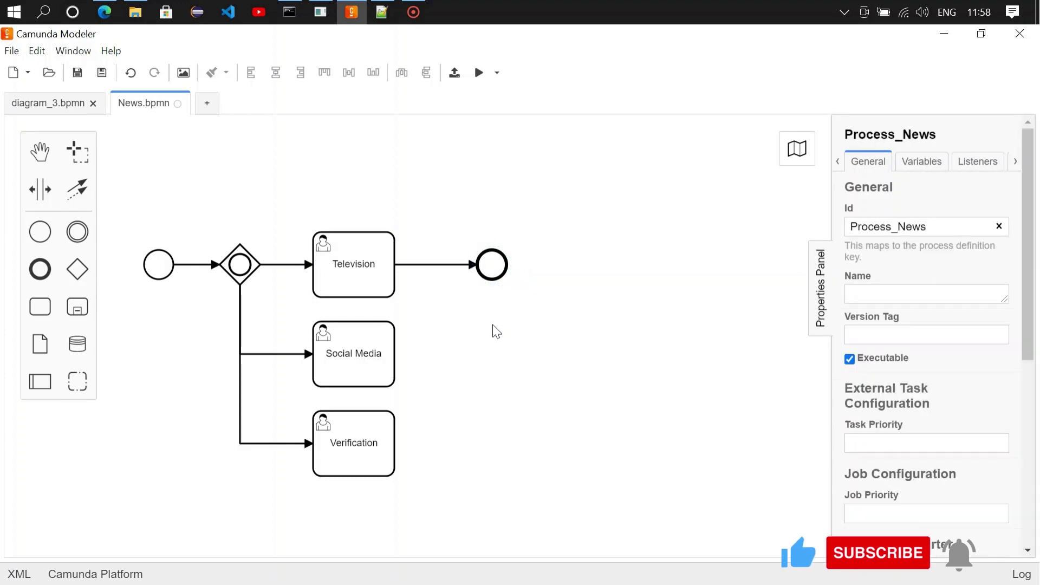
Step: Append an end event after Social Media and check the flows into Television and Social Media
{"action": "left_click", "coordinate": [386, 369]}
{"action": "left_click", "coordinate": [411, 327]}
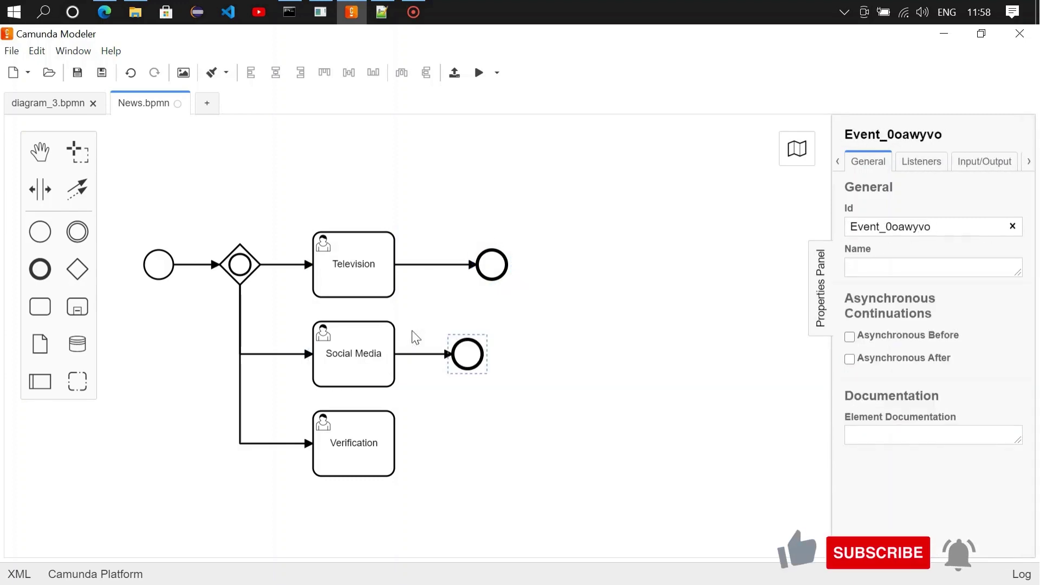
{"action": "left_click", "coordinate": [559, 351]}
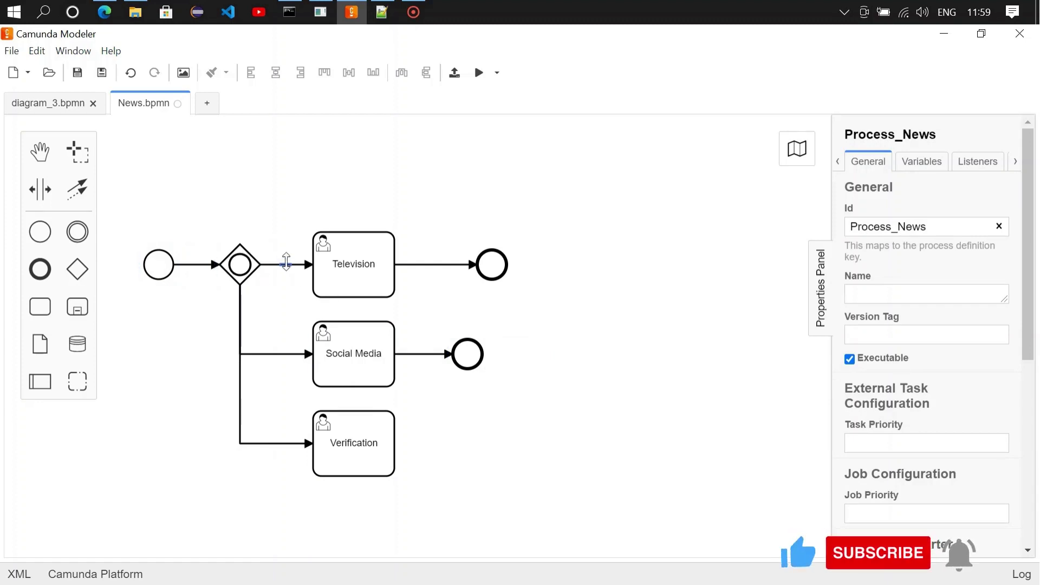
{"action": "left_click", "coordinate": [286, 263]}
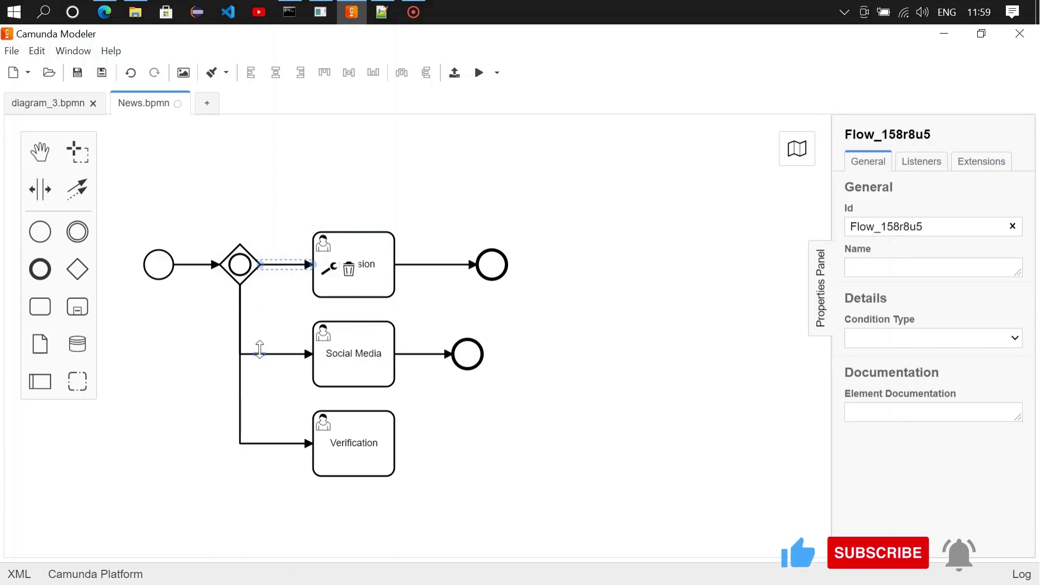
{"action": "left_click", "coordinate": [257, 351]}
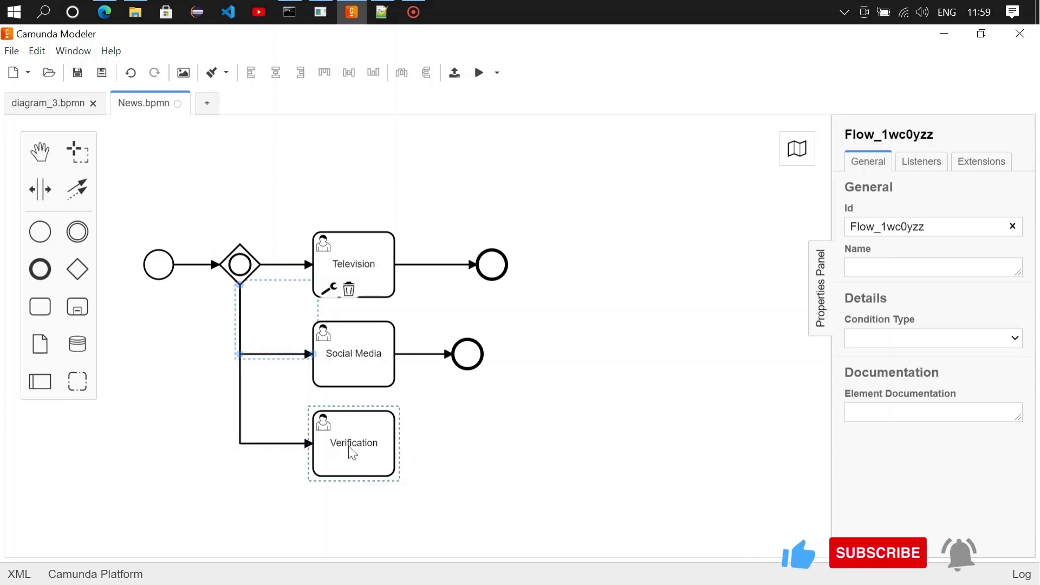
Step: Connect Verification onward to both Social Media and Television
{"action": "left_click", "coordinate": [359, 455]}
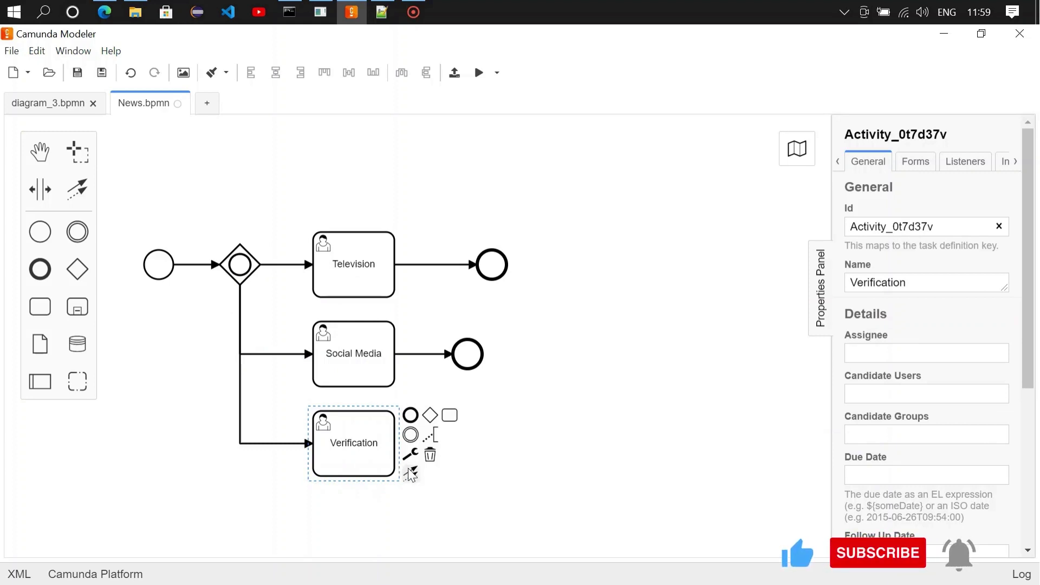
{"action": "left_click_drag", "start_coordinate": [411, 475], "coordinate": [347, 379]}
{"action": "left_click", "coordinate": [346, 379]}
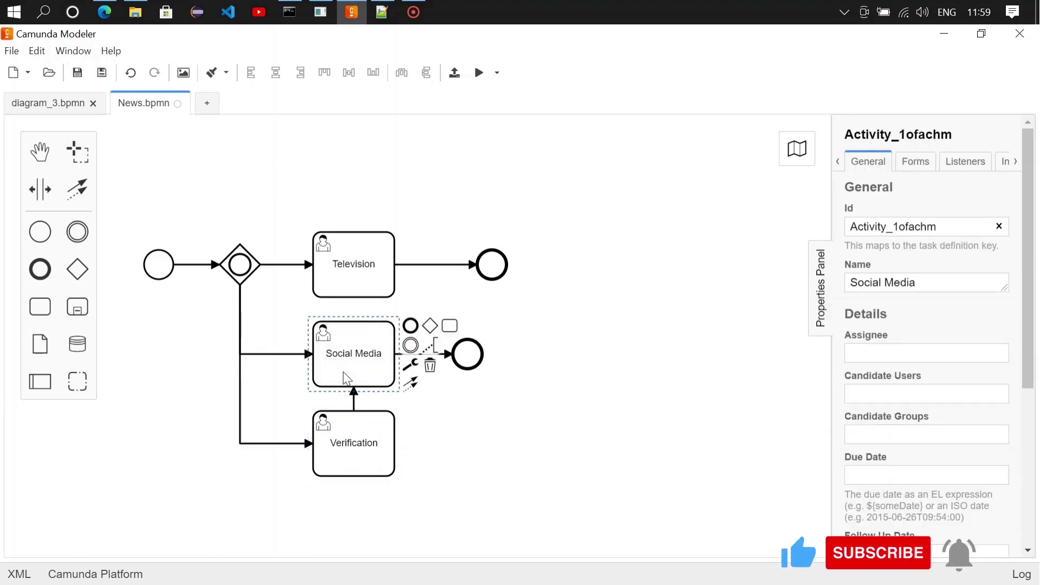
{"action": "left_click", "coordinate": [504, 441]}
{"action": "left_click", "coordinate": [399, 451]}
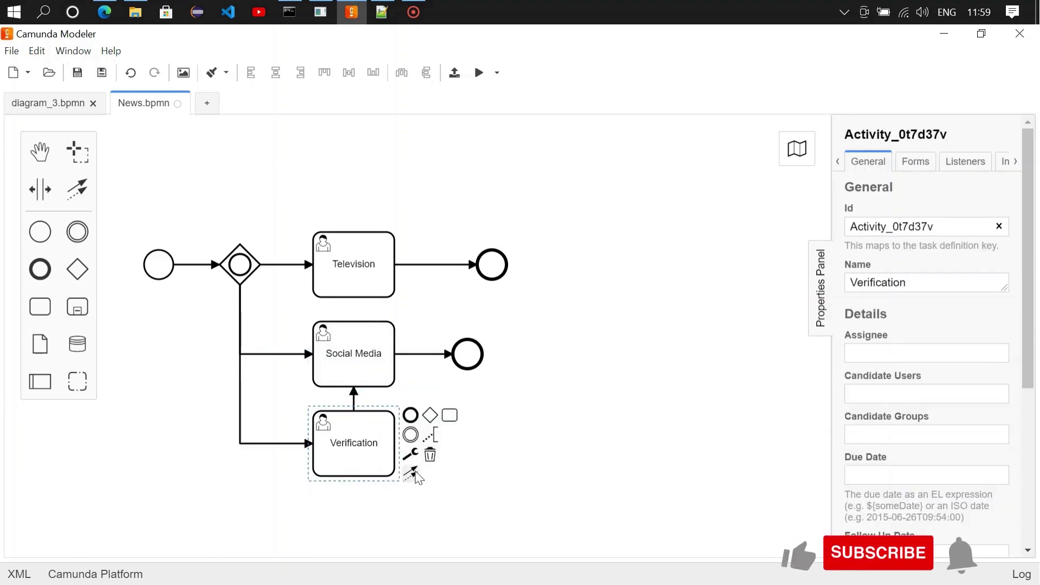
{"action": "mouse_move", "coordinate": [412, 473]}
{"action": "left_mouse_down"}
{"action": "mouse_move", "coordinate": [482, 355]}
{"action": "mouse_move", "coordinate": [359, 251]}
{"action": "left_mouse_up"}
{"action": "left_click", "coordinate": [360, 251]}
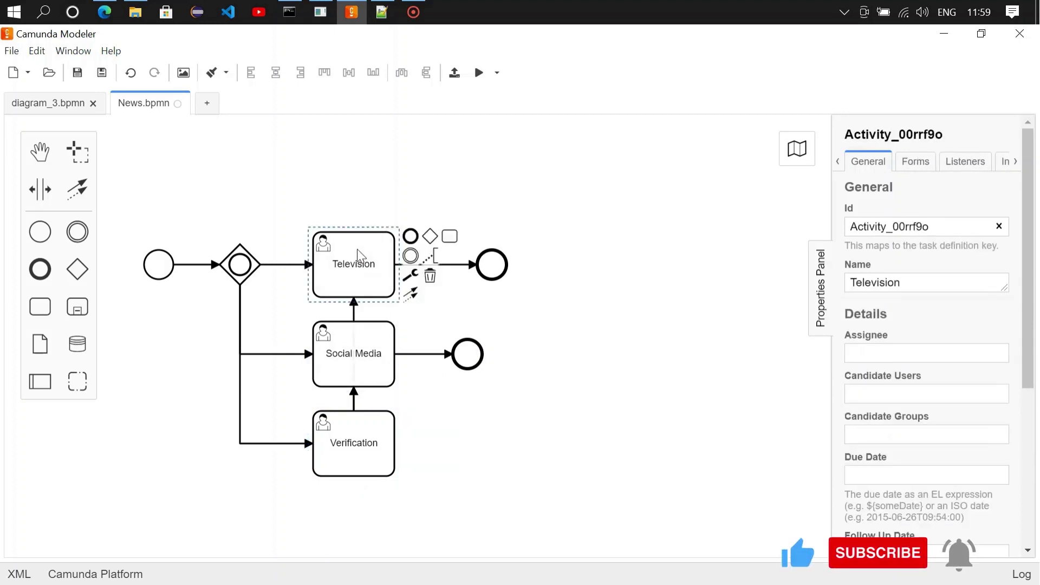
{"action": "left_click", "coordinate": [607, 335]}
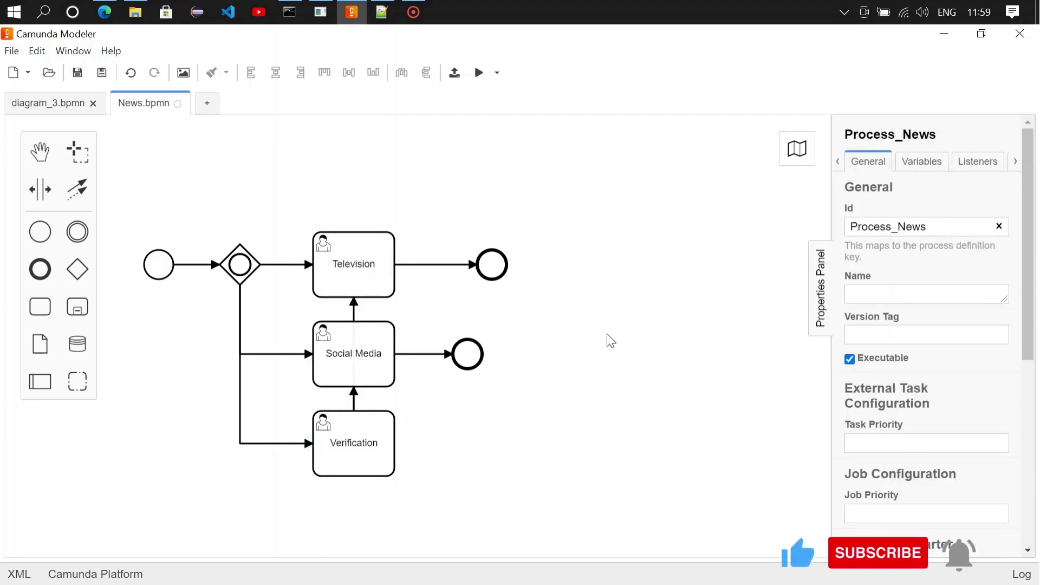
Step: Add a start-event form field with ID 'News', type string and label 'News'
{"action": "left_click", "coordinate": [157, 279]}
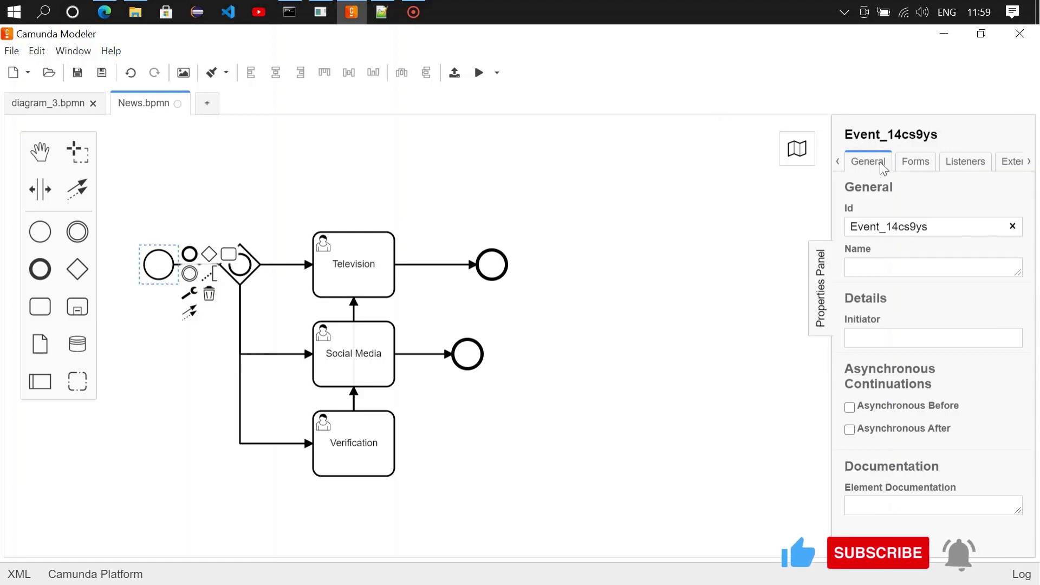
{"action": "left_click", "coordinate": [916, 170]}
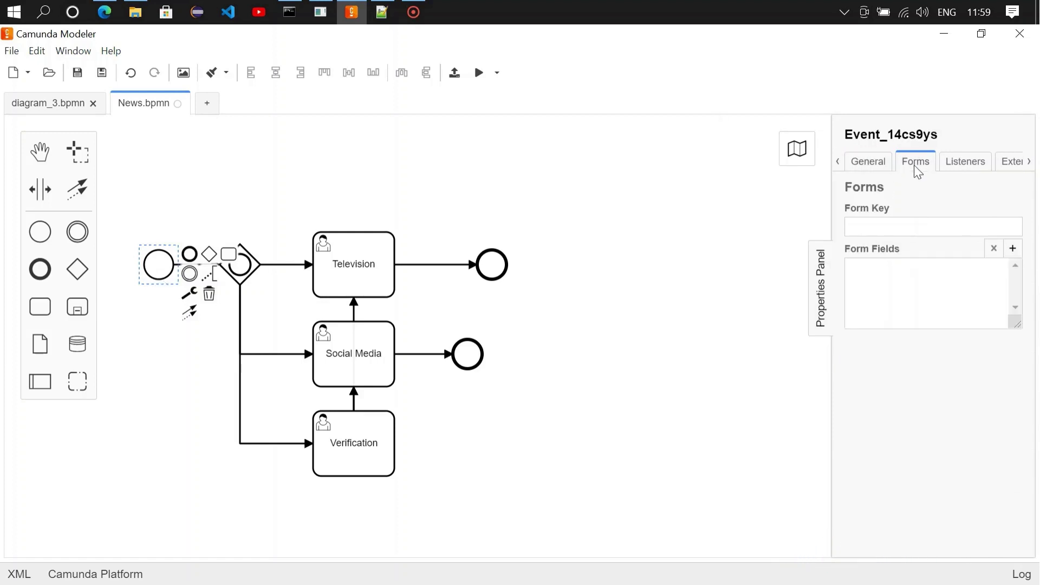
{"action": "left_click", "coordinate": [1013, 248]}
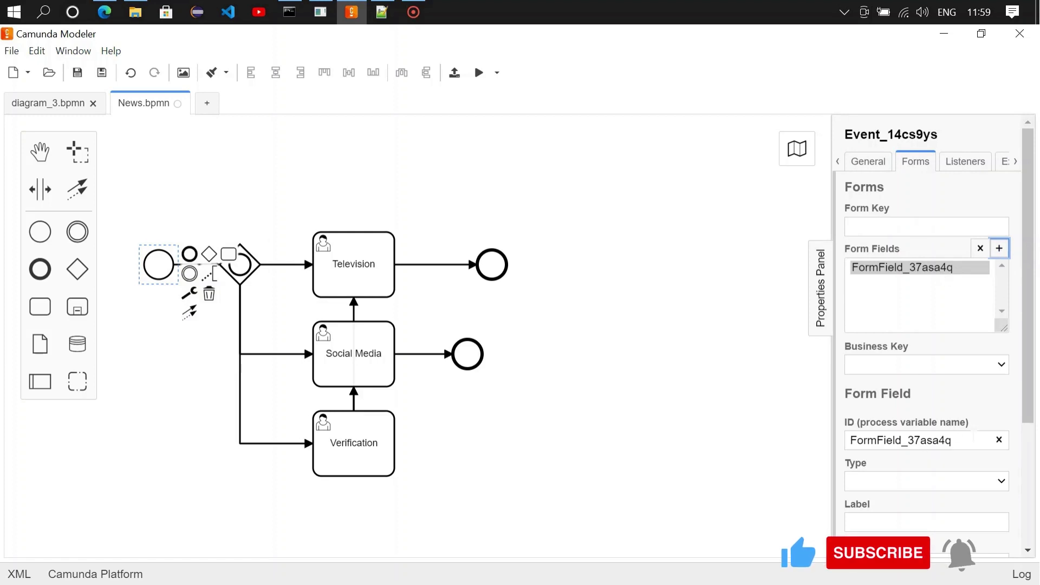
{"action": "scroll", "coordinate": [1032, 260], "scroll_direction": "down", "scroll_amount": 2}
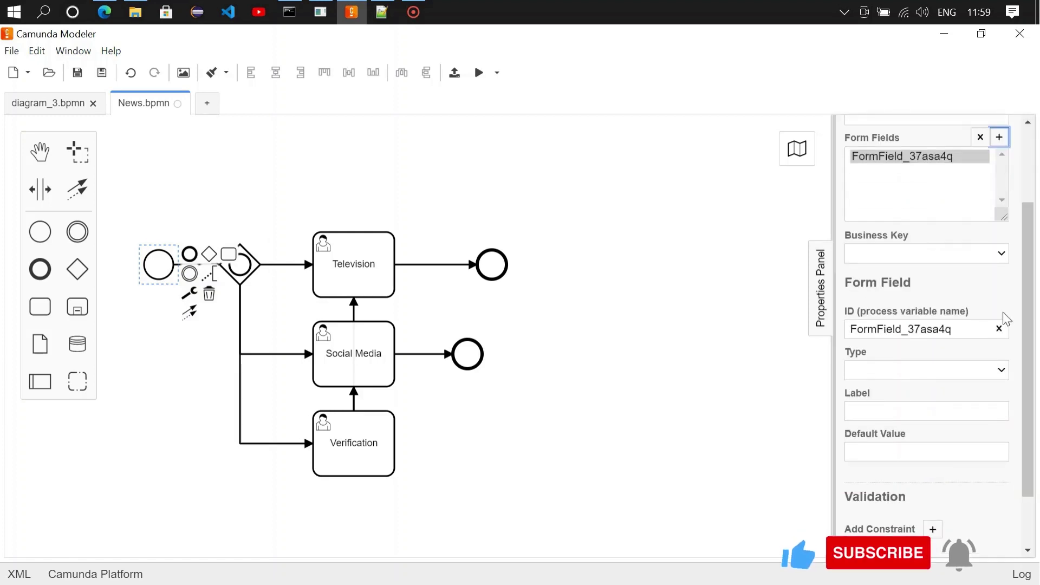
{"action": "left_click", "coordinate": [999, 329]}
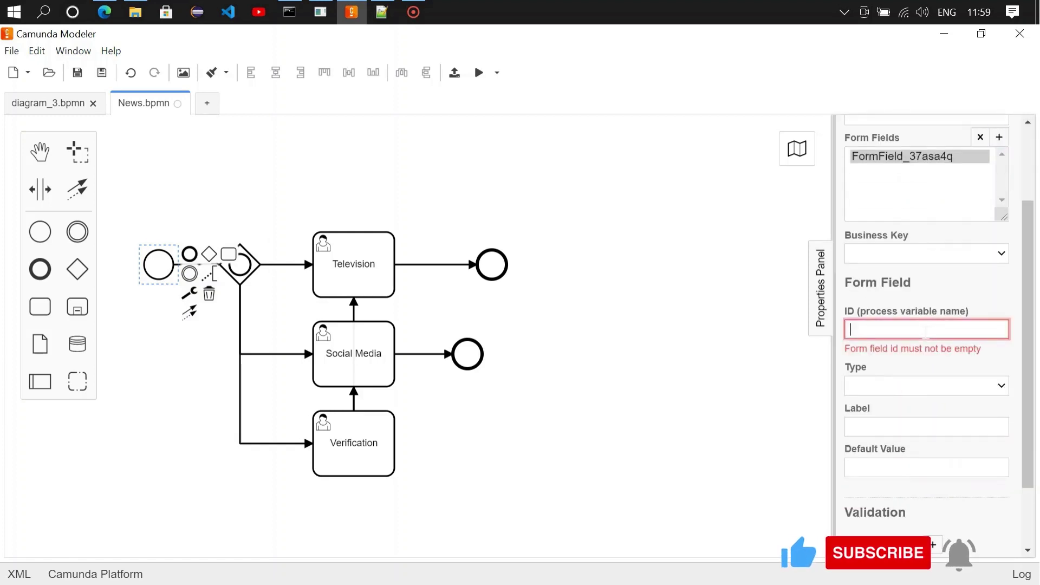
{"action": "type", "text": "News"}
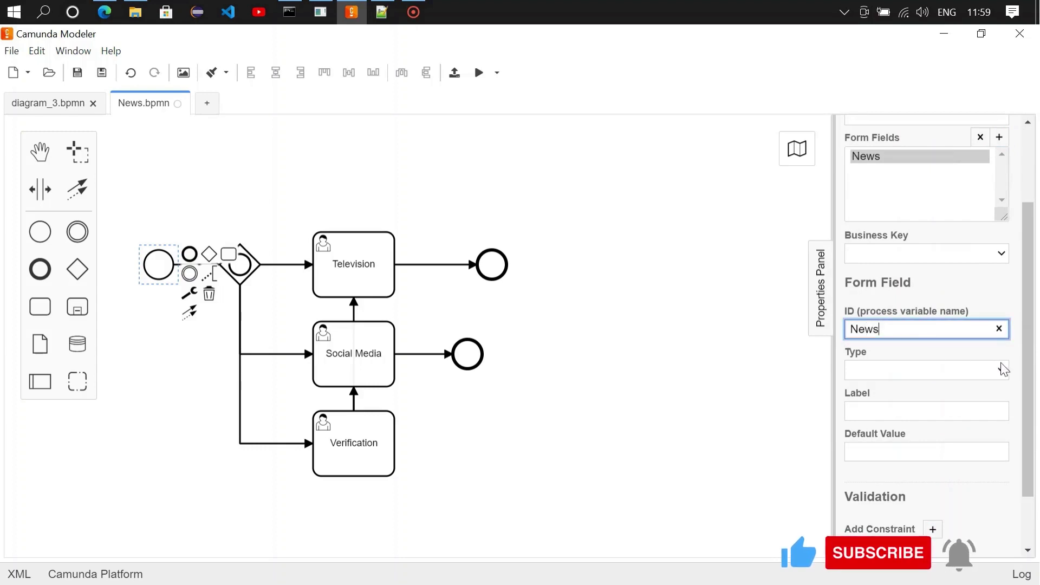
{"action": "left_click", "coordinate": [1001, 370]}
{"action": "left_click", "coordinate": [905, 390]}
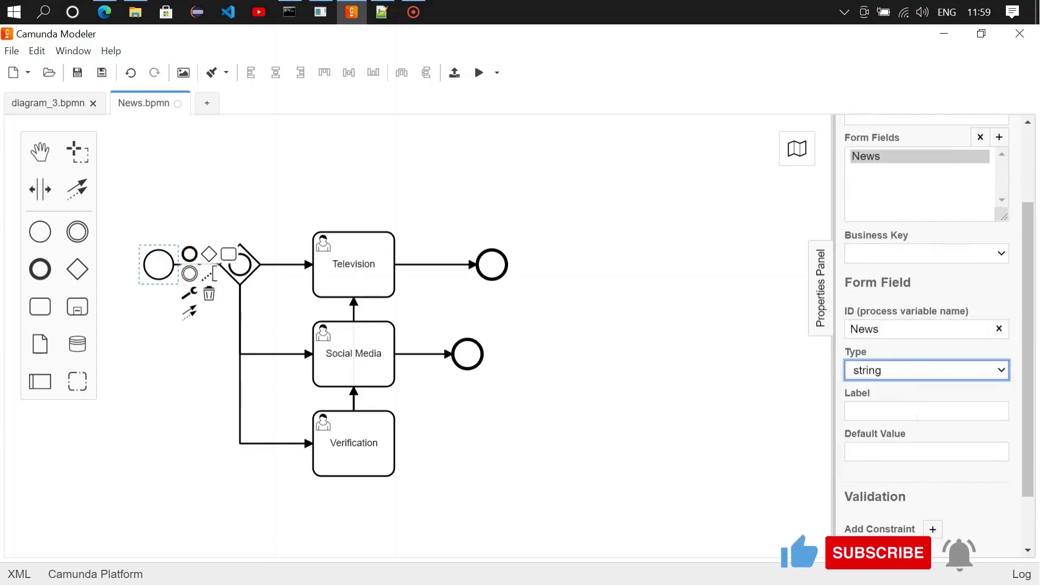
{"action": "left_click", "coordinate": [903, 414]}
{"action": "type", "text": "News"}
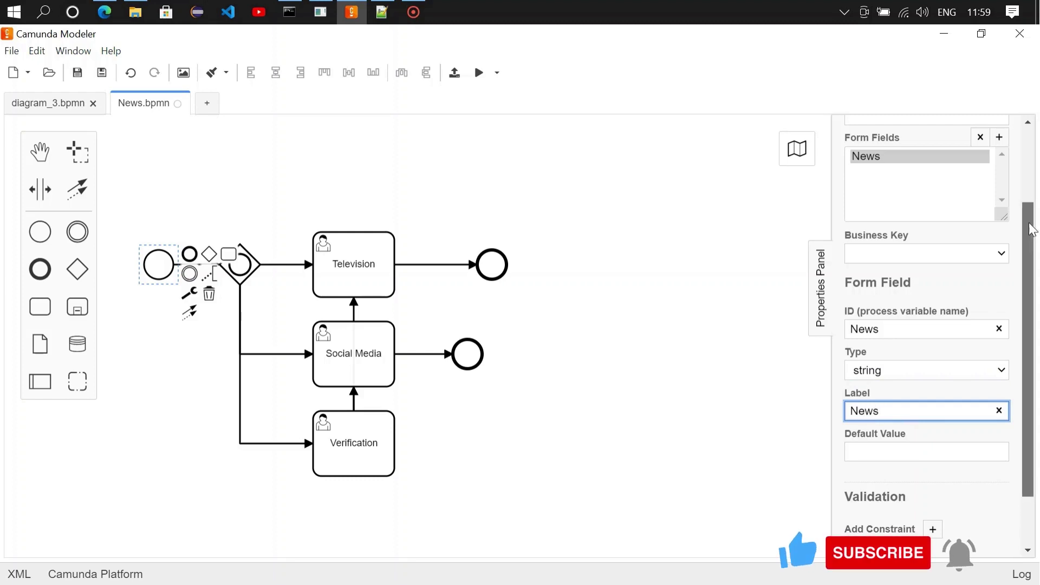
{"action": "scroll", "coordinate": [1035, 195], "scroll_direction": "up", "scroll_amount": 1}
Step: Add a second form field with ID 'Verified', type string and label 'Verified'
{"action": "left_click", "coordinate": [999, 189]}
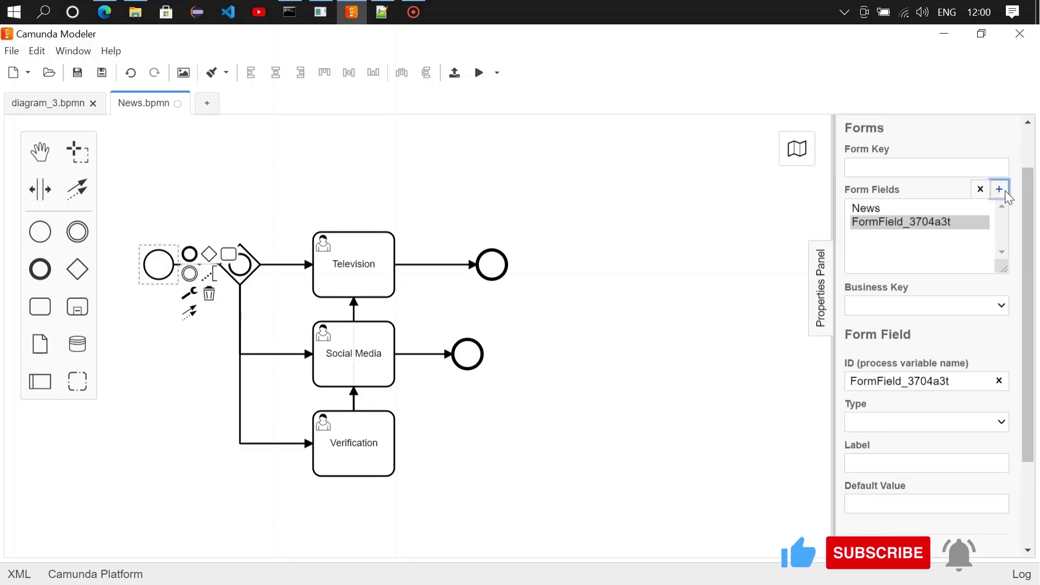
{"action": "left_click", "coordinate": [999, 381]}
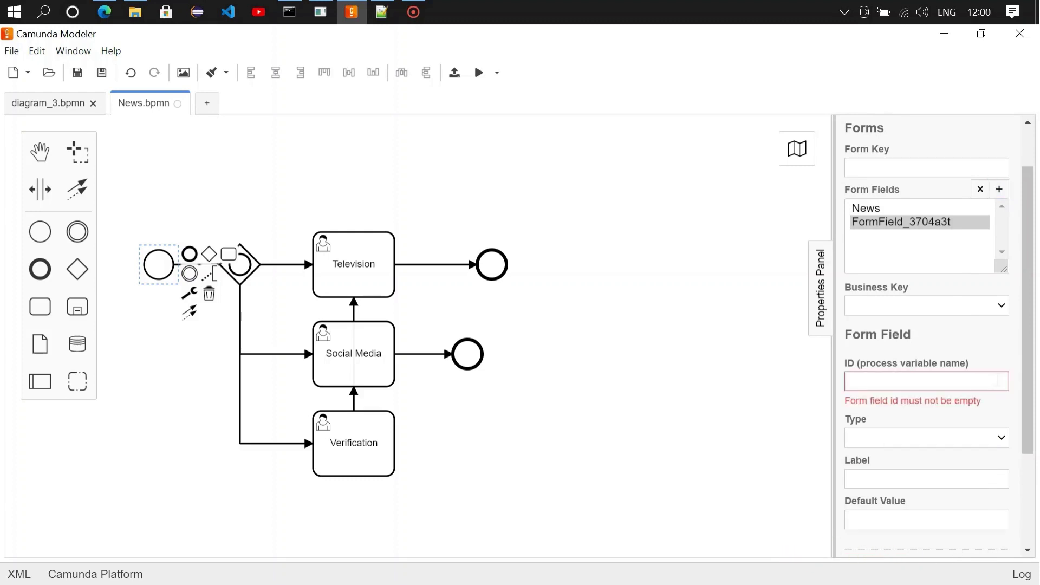
{"action": "type", "text": "Ve"}
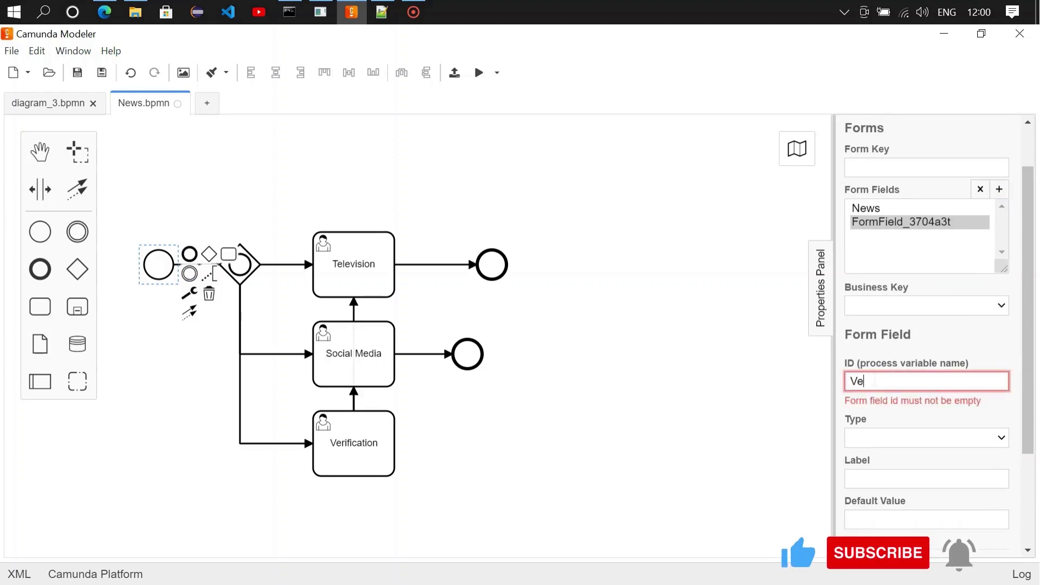
{"action": "type", "text": "rified"}
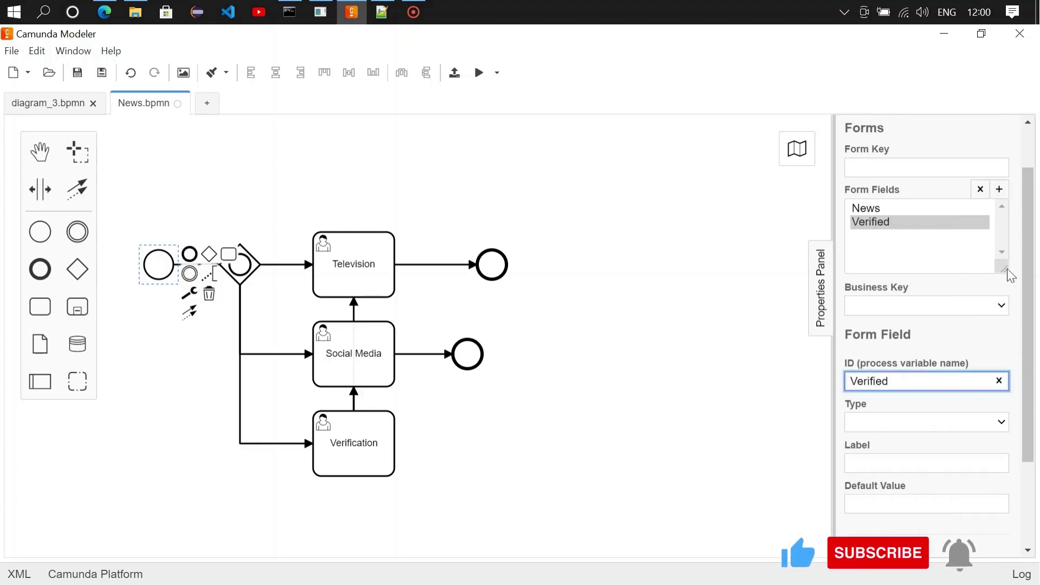
{"action": "scroll", "coordinate": [1029, 319], "scroll_direction": "down", "scroll_amount": 1}
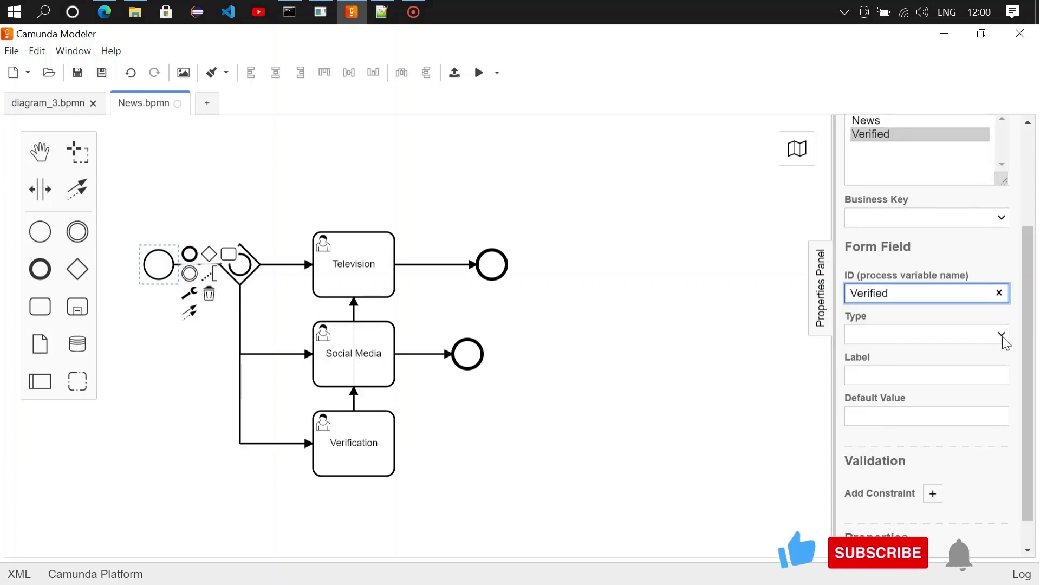
{"action": "left_click", "coordinate": [1001, 335]}
{"action": "left_click", "coordinate": [894, 352]}
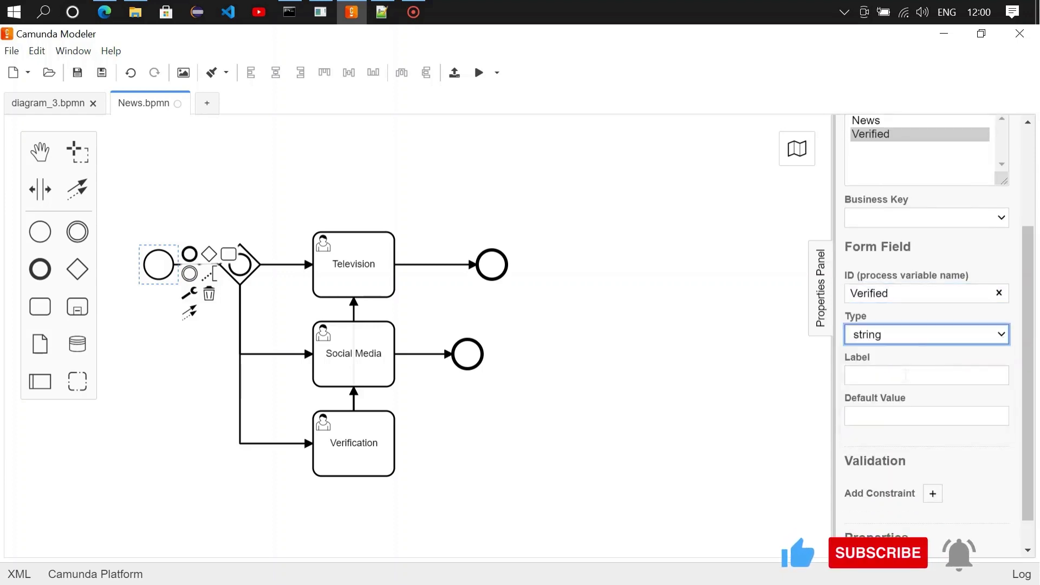
{"action": "left_click", "coordinate": [905, 375]}
{"action": "type", "text": "Verified"}
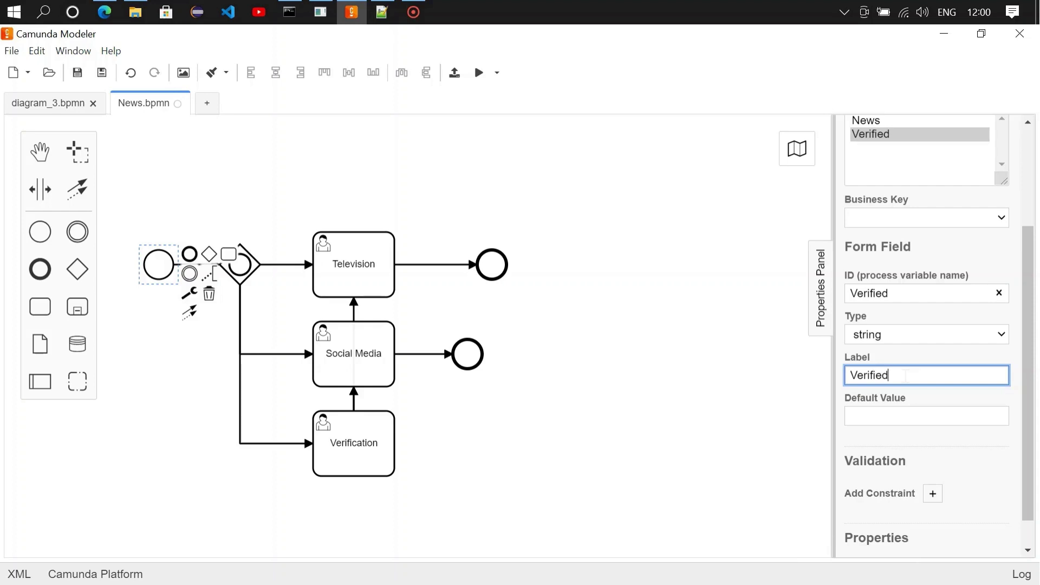
{"action": "left_click", "coordinate": [738, 385]}
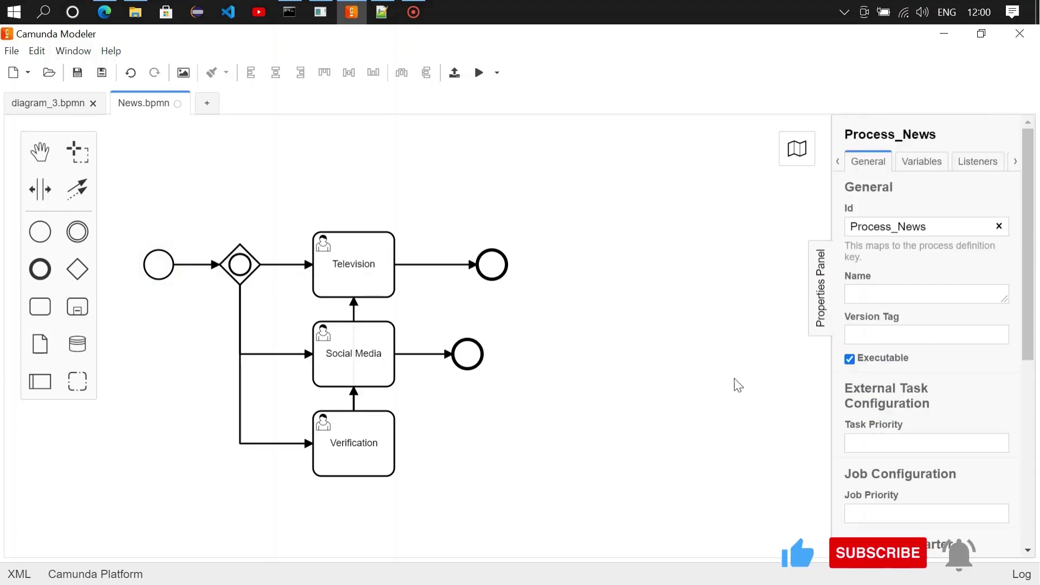
{"action": "double_click", "coordinate": [158, 263]}
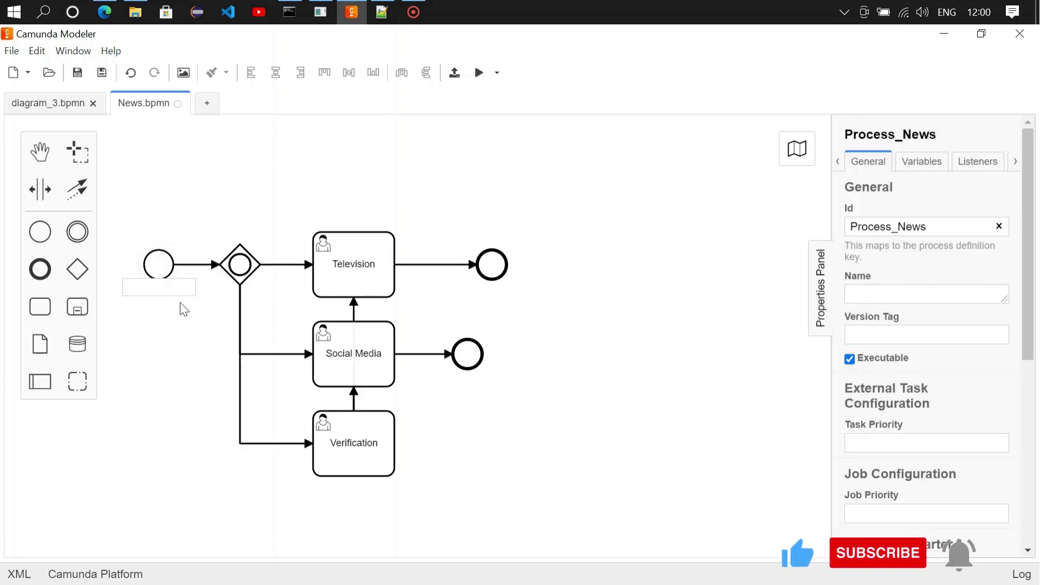
{"action": "type", "text": "Start"}
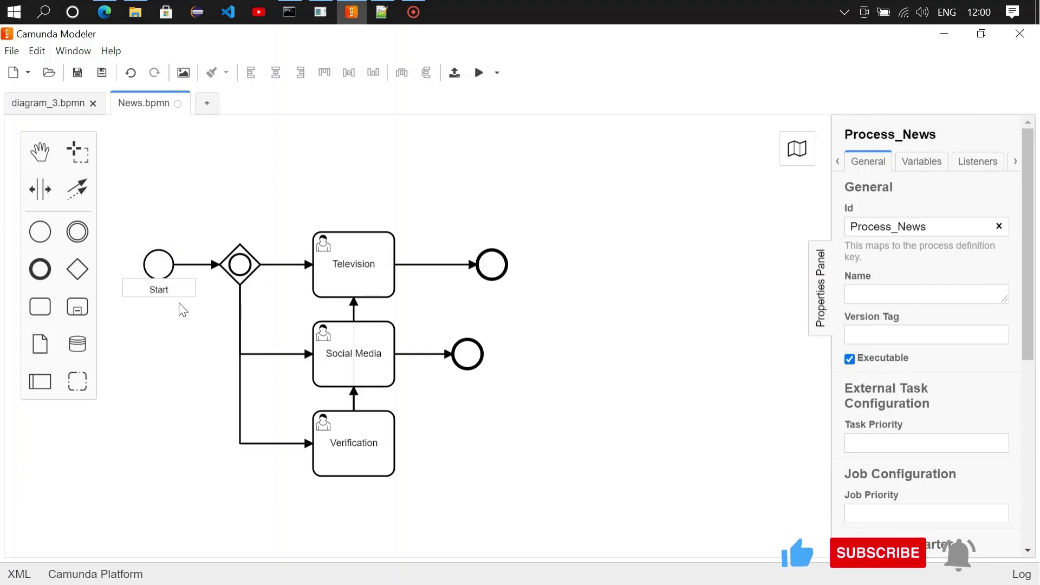
{"action": "left_click", "coordinate": [184, 334]}
{"action": "left_click", "coordinate": [166, 275]}
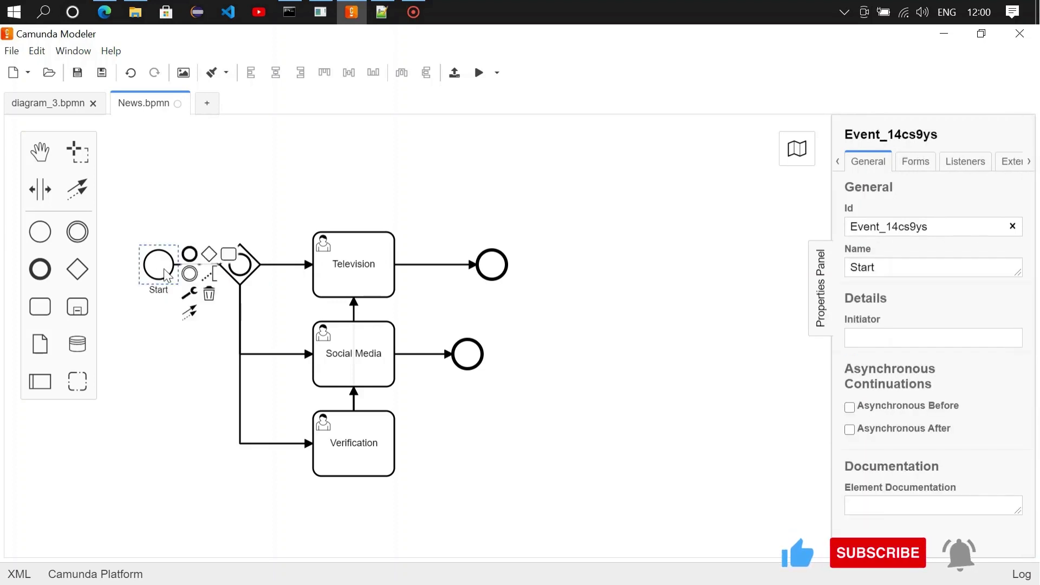
{"action": "left_click", "coordinate": [916, 165]}
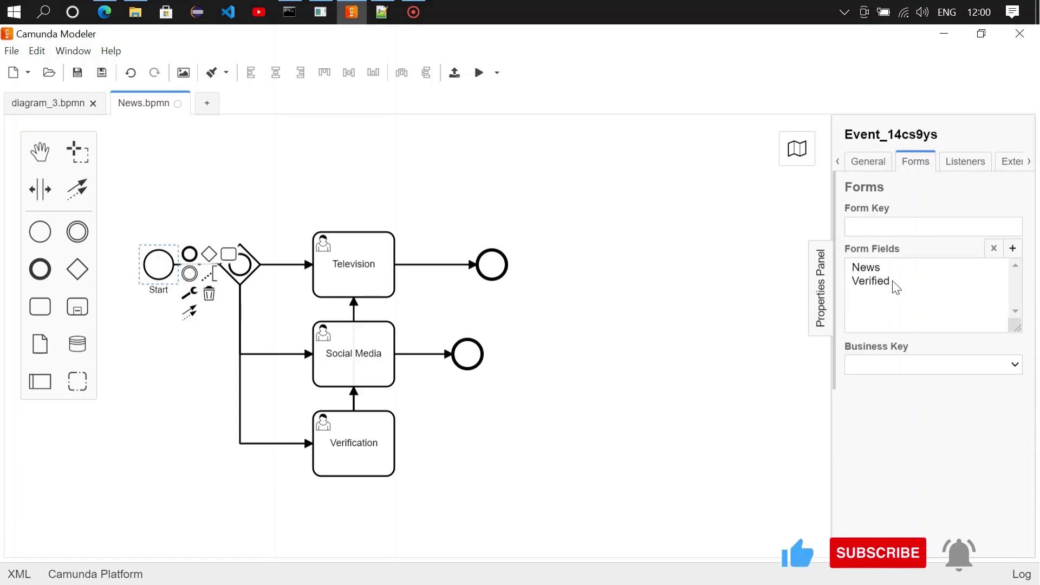
{"action": "left_click", "coordinate": [549, 171]}
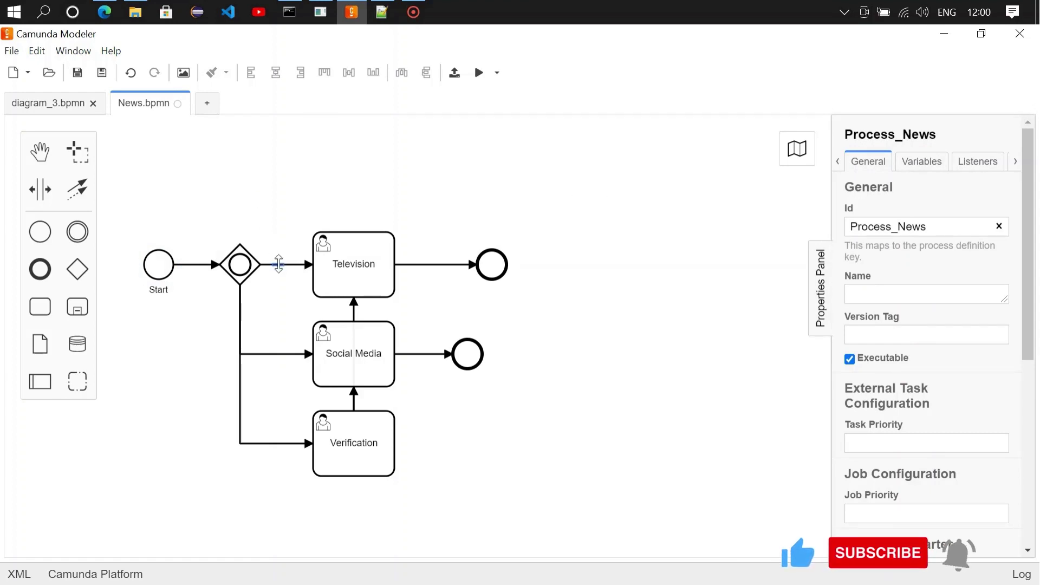
Step: Give the gateway-to-Television flow the expression condition ${Verified=="YES"} and copy it
{"action": "left_click", "coordinate": [279, 264]}
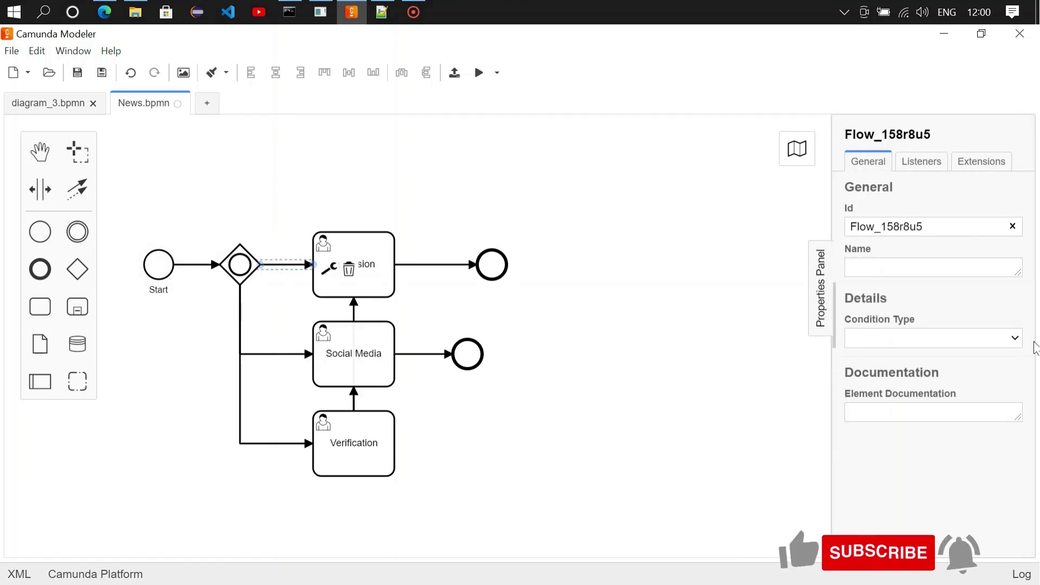
{"action": "left_click", "coordinate": [1015, 338]}
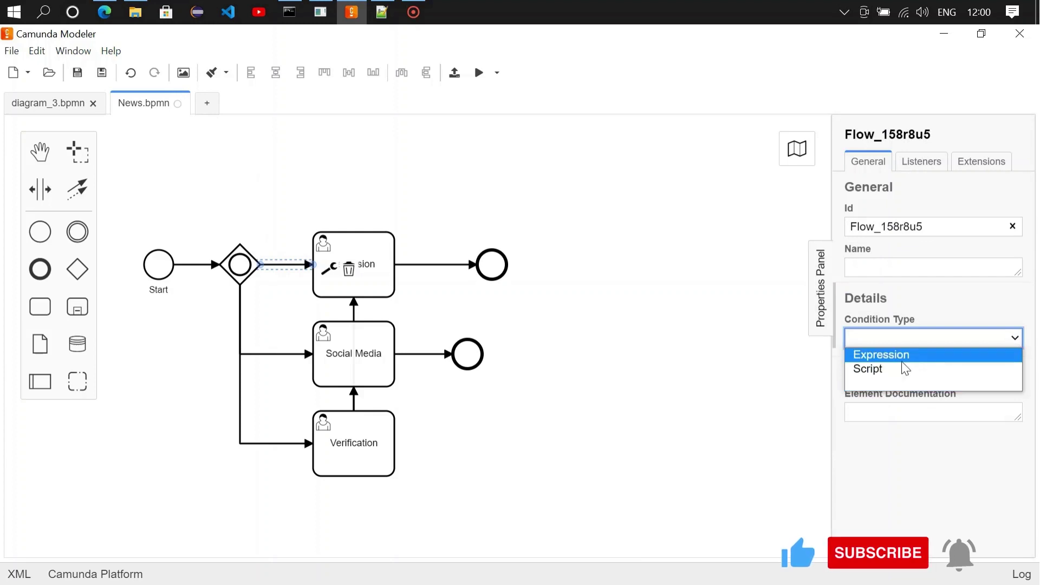
{"action": "left_click", "coordinate": [919, 359]}
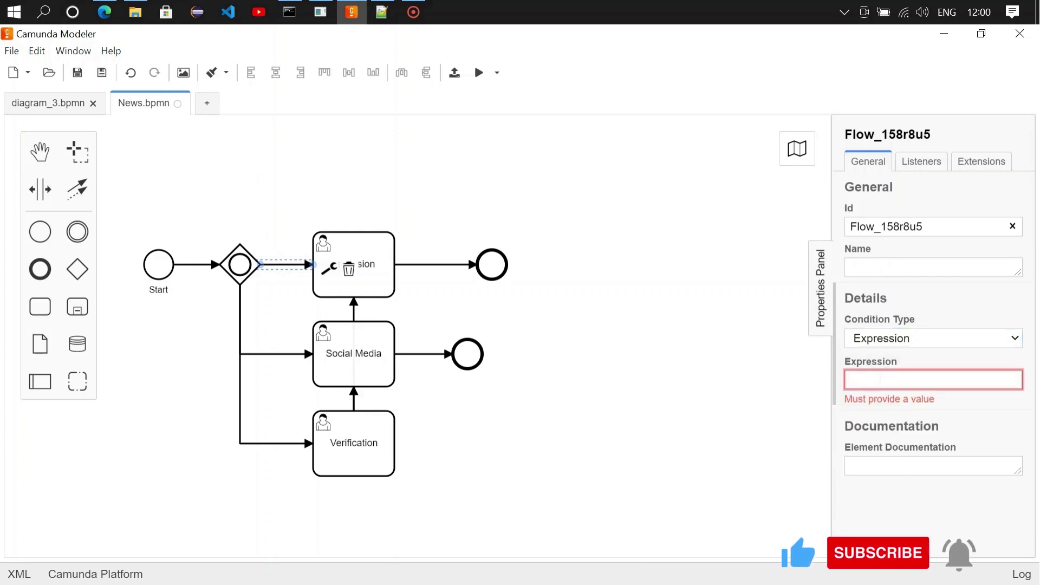
{"action": "type", "text": "$"}
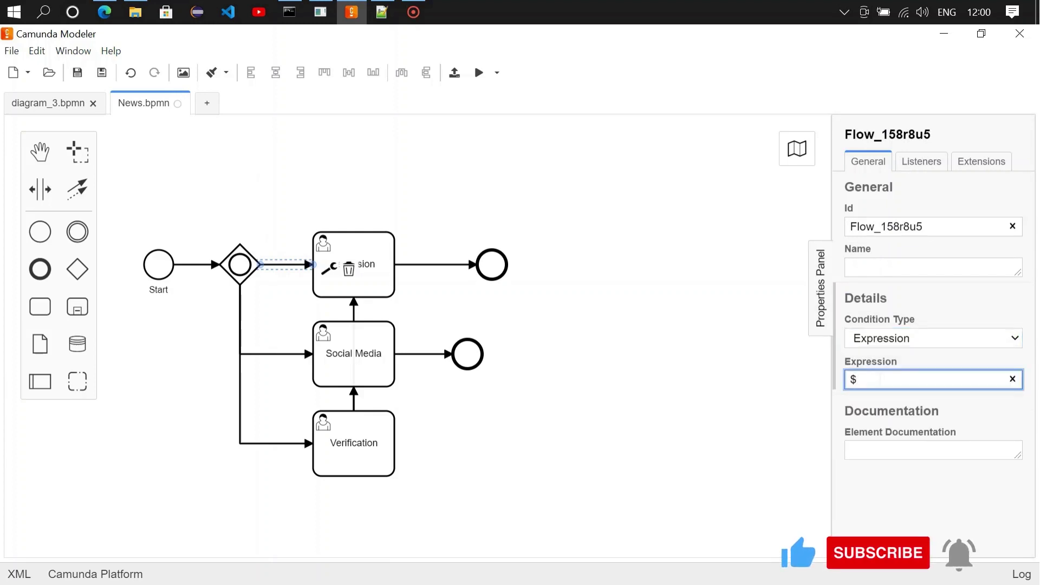
{"action": "type", "text": "{}Verified"}
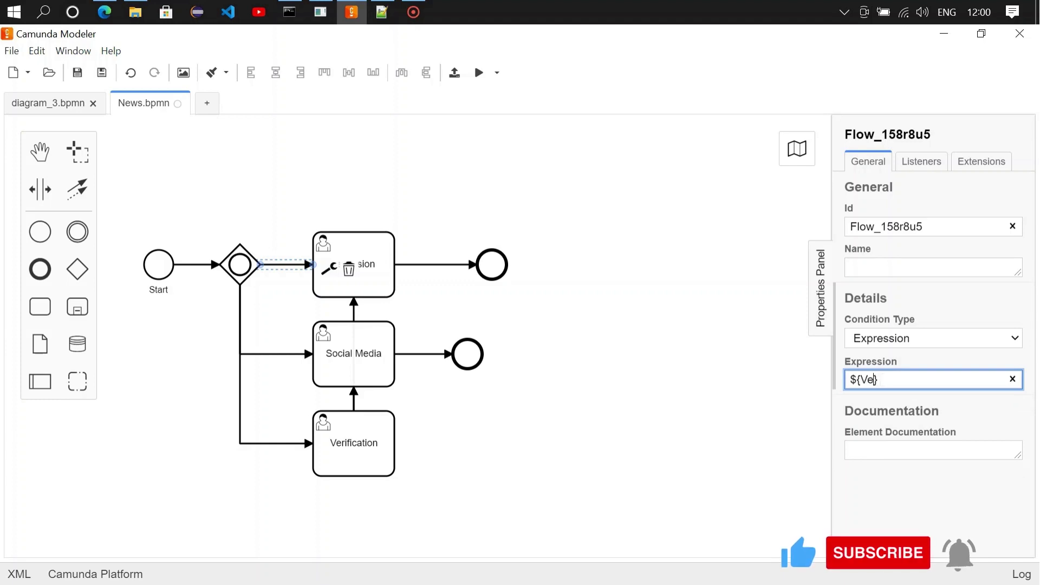
{"action": "type", "text": "==\"\""}
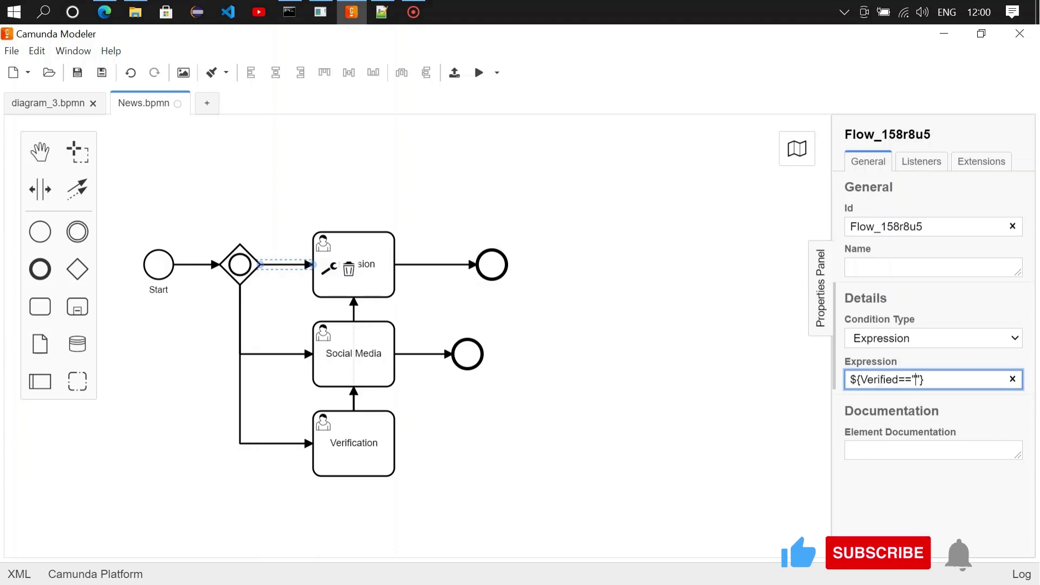
{"action": "type", "text": "YES"}
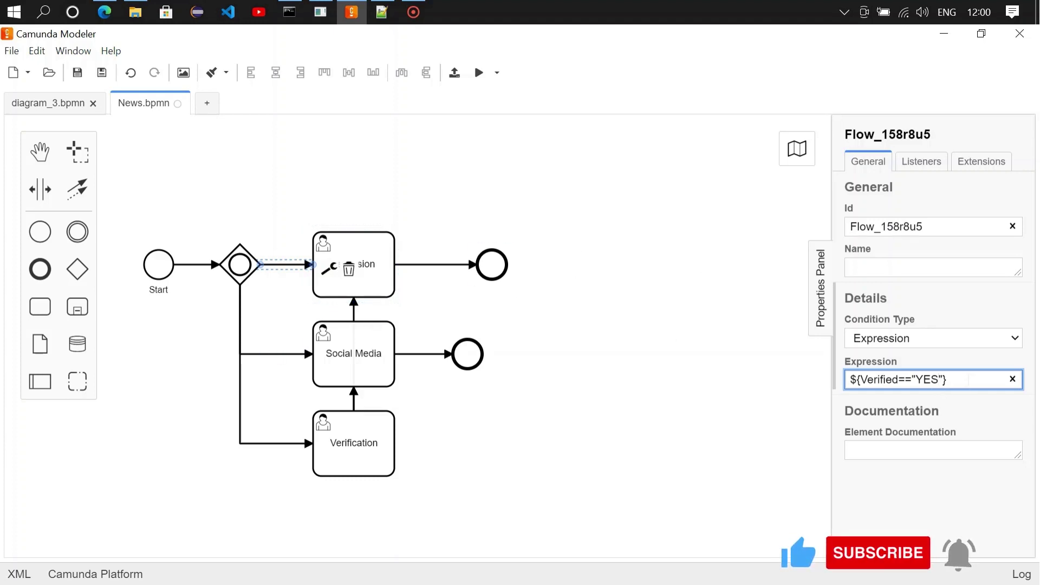
{"action": "key", "text": "ctrl+a"}
{"action": "key", "text": "ctrl+c"}
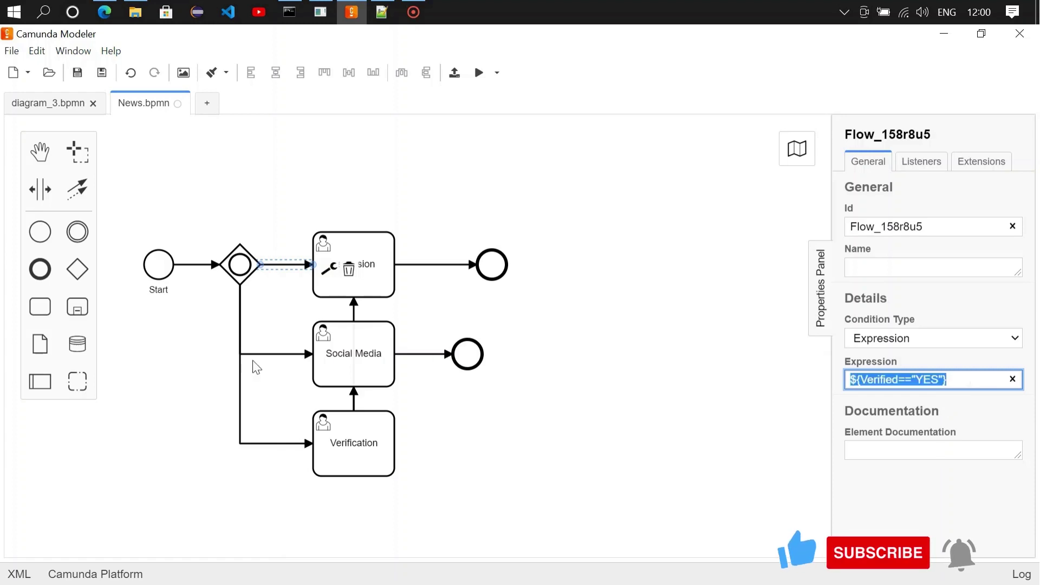
Step: Give the gateway-to-Social Media flow the expression condition ${Verified=="YES"}
{"action": "left_click", "coordinate": [266, 358]}
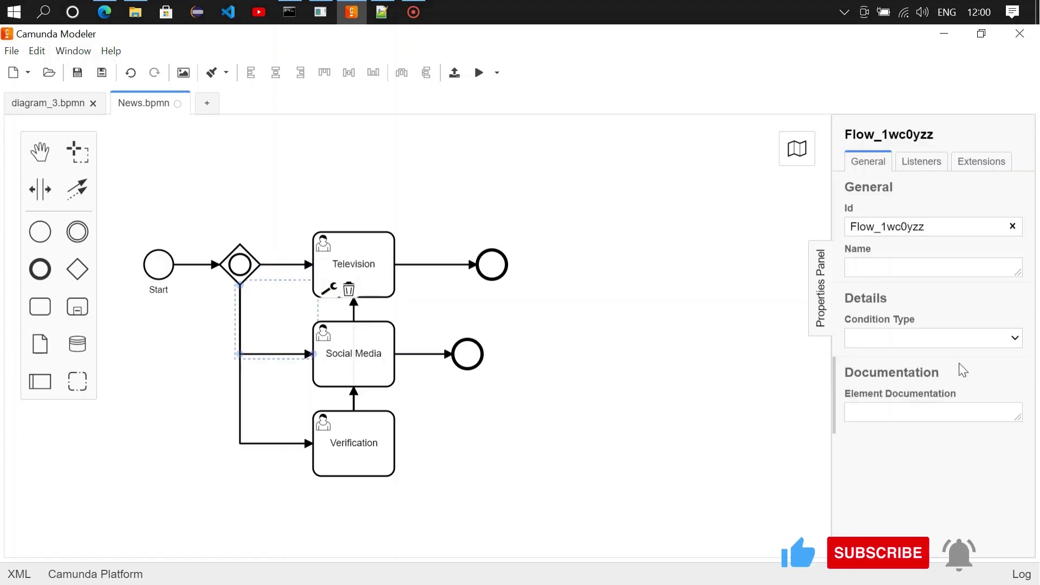
{"action": "left_click", "coordinate": [1014, 338]}
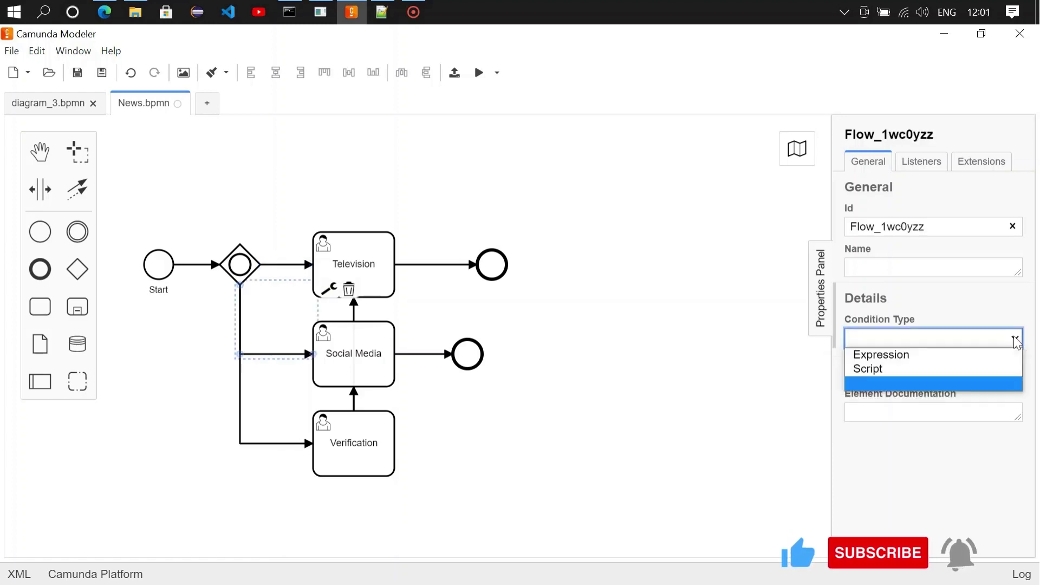
{"action": "left_click", "coordinate": [897, 355]}
{"action": "left_click", "coordinate": [891, 379]}
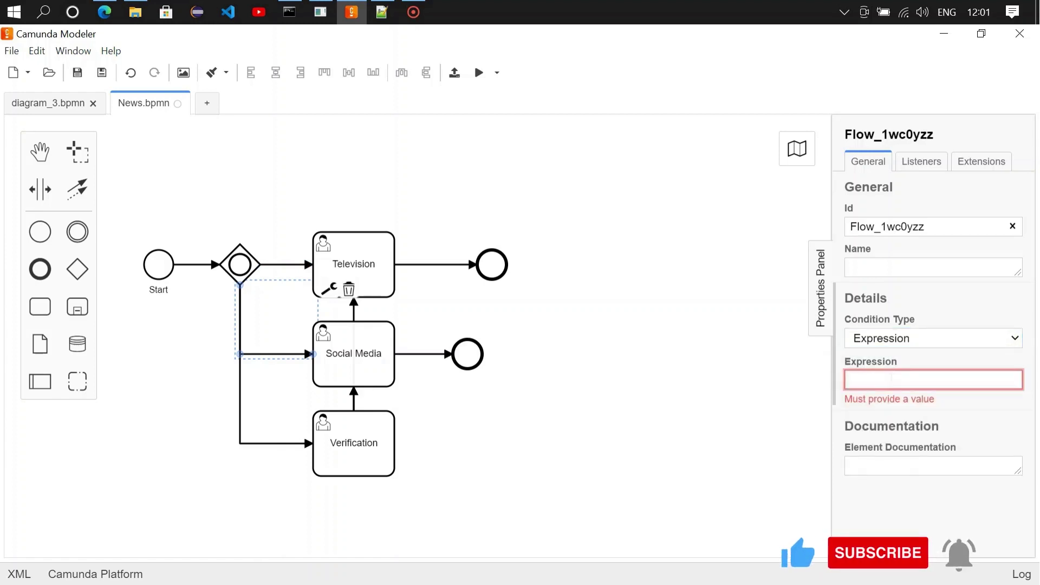
{"action": "key", "text": "ctrl+v"}
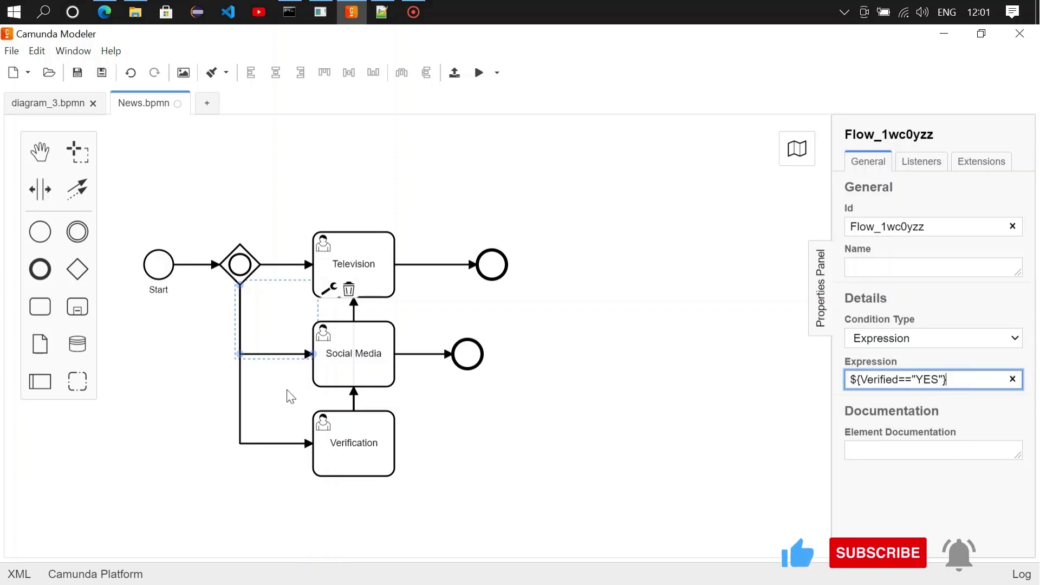
{"action": "left_click", "coordinate": [250, 448]}
Step: Give the gateway-to-Verification flow the expression condition ${Verified=="NO"}
{"action": "left_click", "coordinate": [249, 447]}
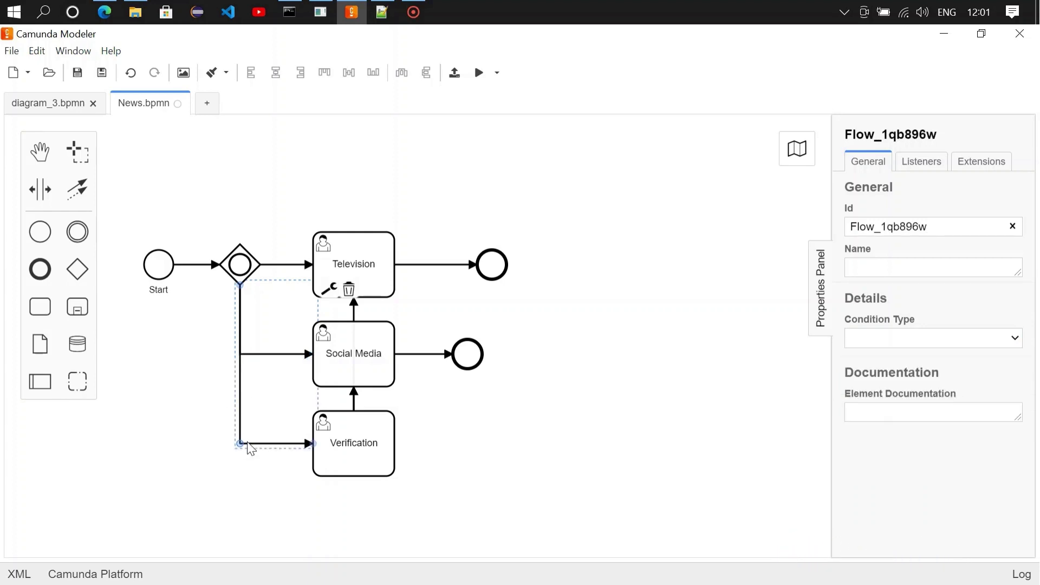
{"action": "left_click", "coordinate": [598, 411]}
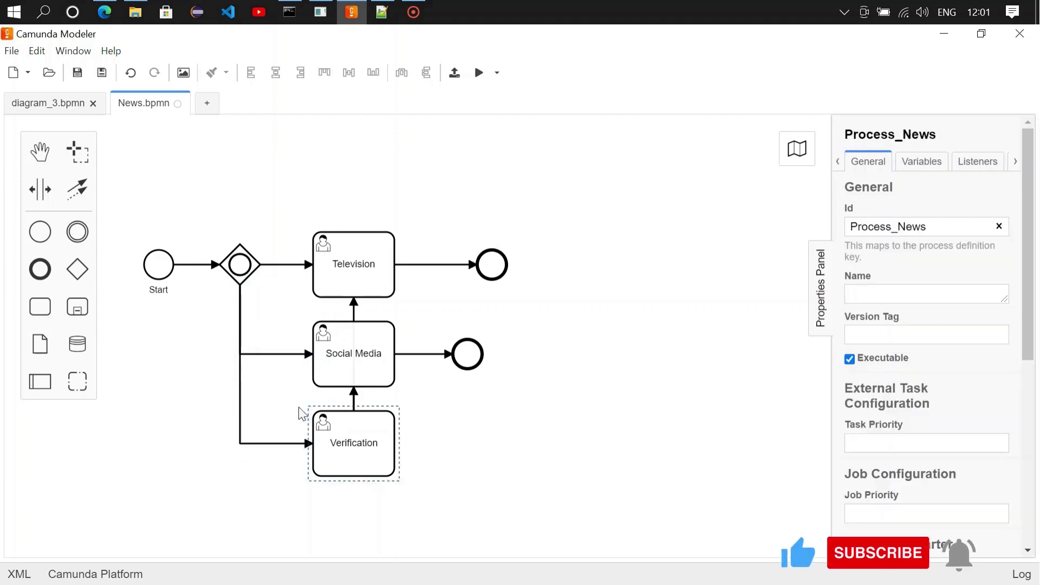
{"action": "left_click", "coordinate": [252, 443]}
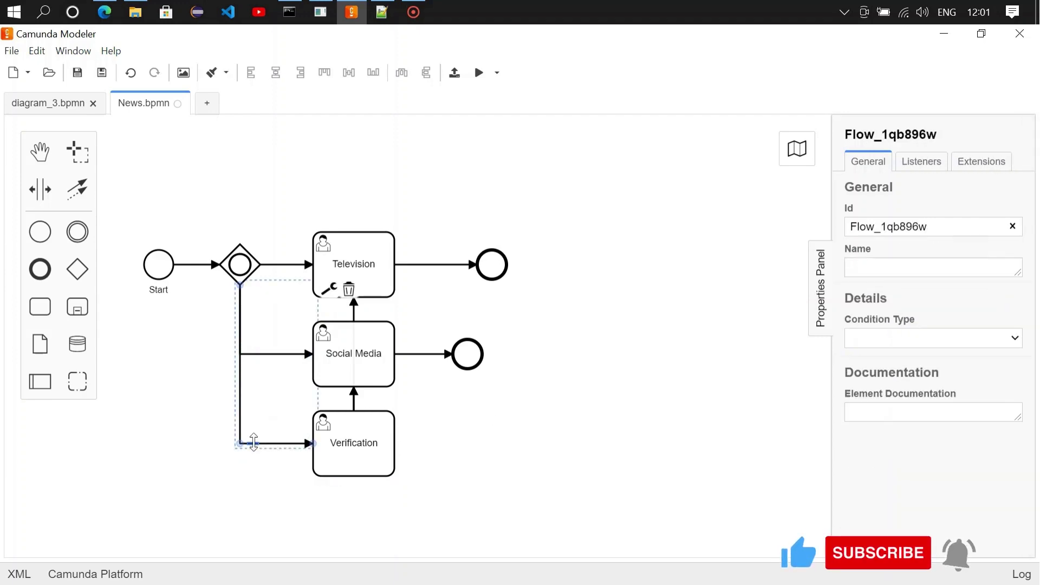
{"action": "left_click", "coordinate": [1015, 337]}
{"action": "left_click", "coordinate": [891, 359]}
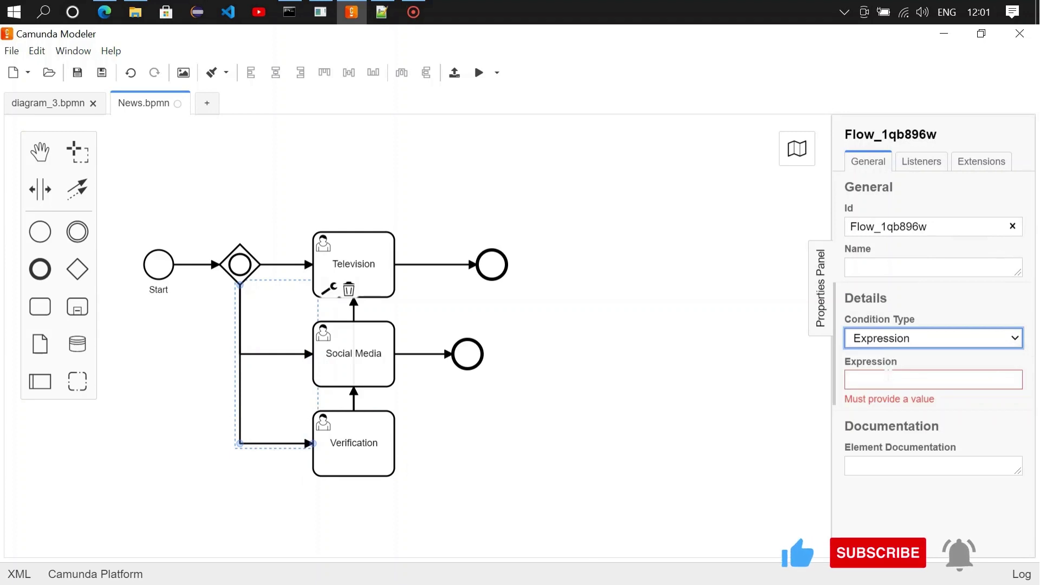
{"action": "left_click", "coordinate": [888, 379]}
{"action": "key", "text": "ctrl+v"}
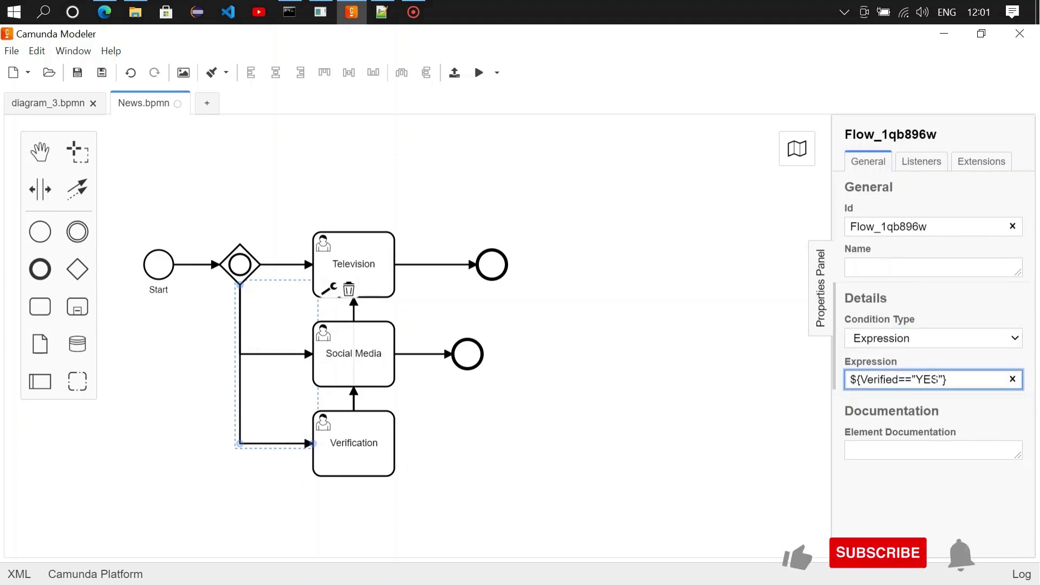
{"action": "key", "text": "BackSpace"}
{"action": "key", "text": "BackSpace"}
{"action": "key", "text": "BackSpace"}
{"action": "type", "text": "NO"}
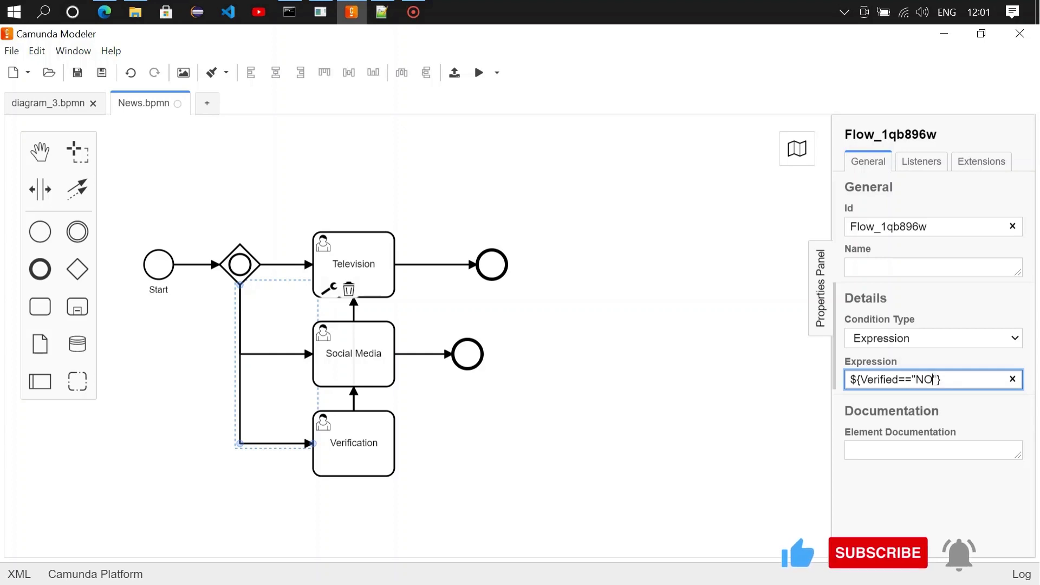
{"action": "left_click", "coordinate": [494, 486]}
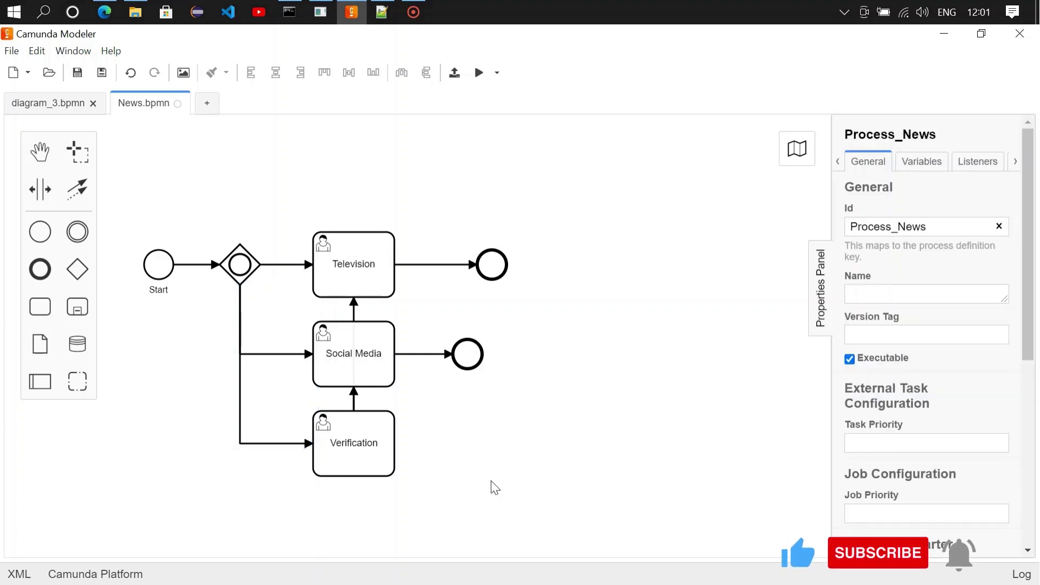
Step: Save the News.bpmn diagram with its three conditional branches
{"action": "left_click", "coordinate": [356, 455]}
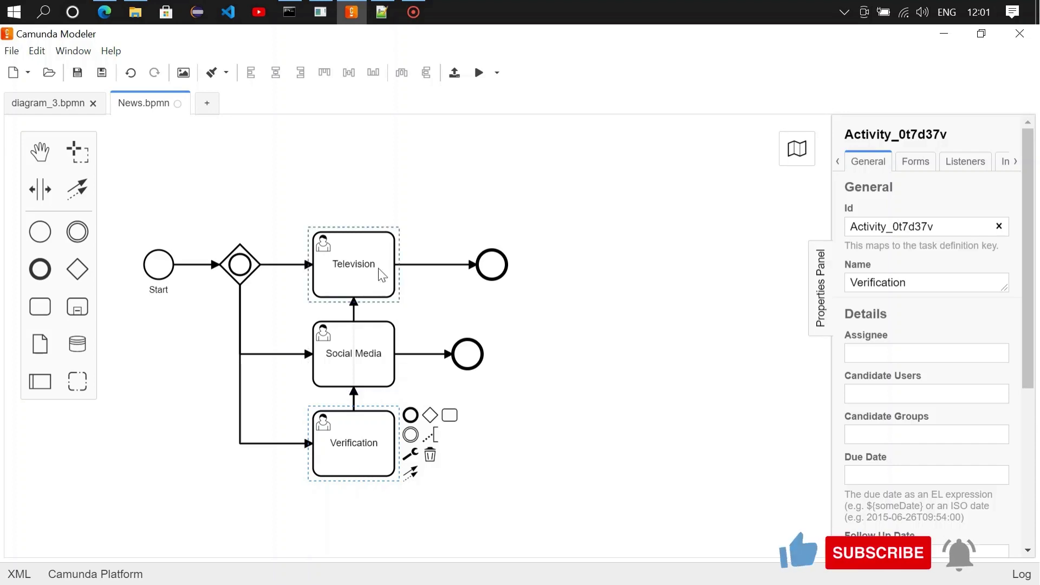
{"action": "left_click", "coordinate": [588, 353]}
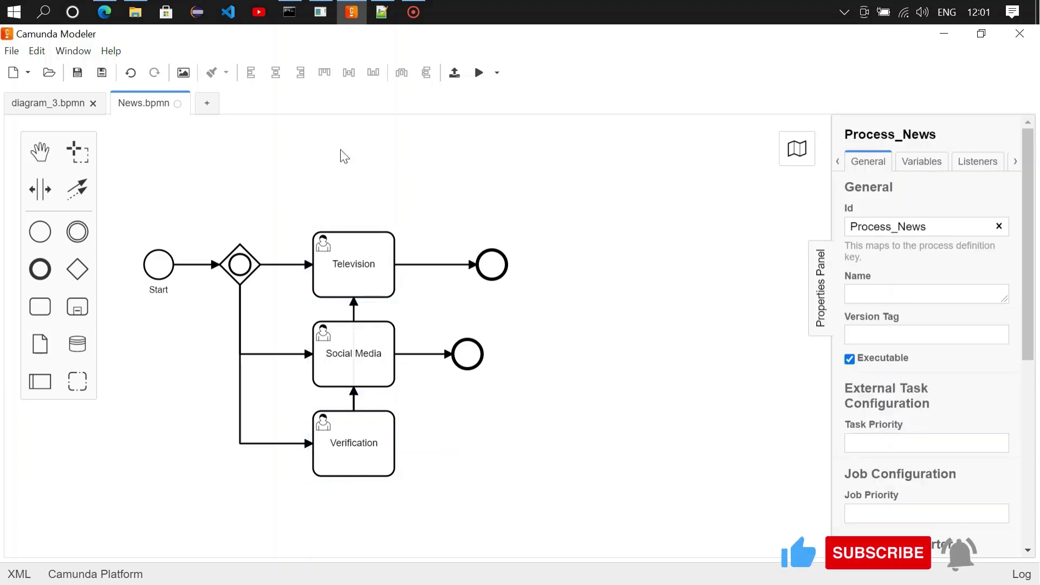
{"action": "left_click", "coordinate": [77, 72]}
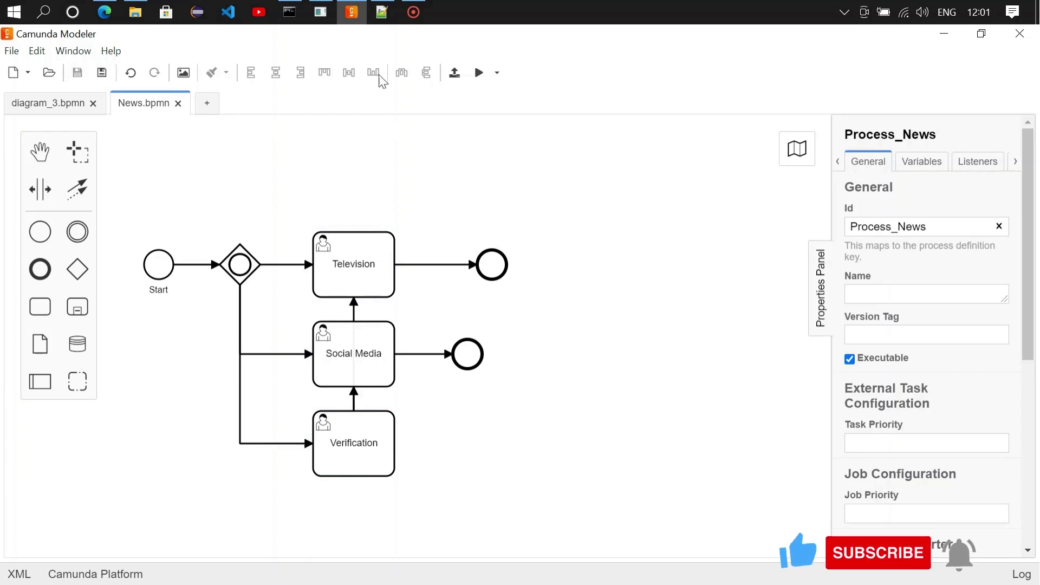
Step: Deploy the News diagram to Camunda Platform and switch to the web browser
{"action": "left_click", "coordinate": [454, 73]}
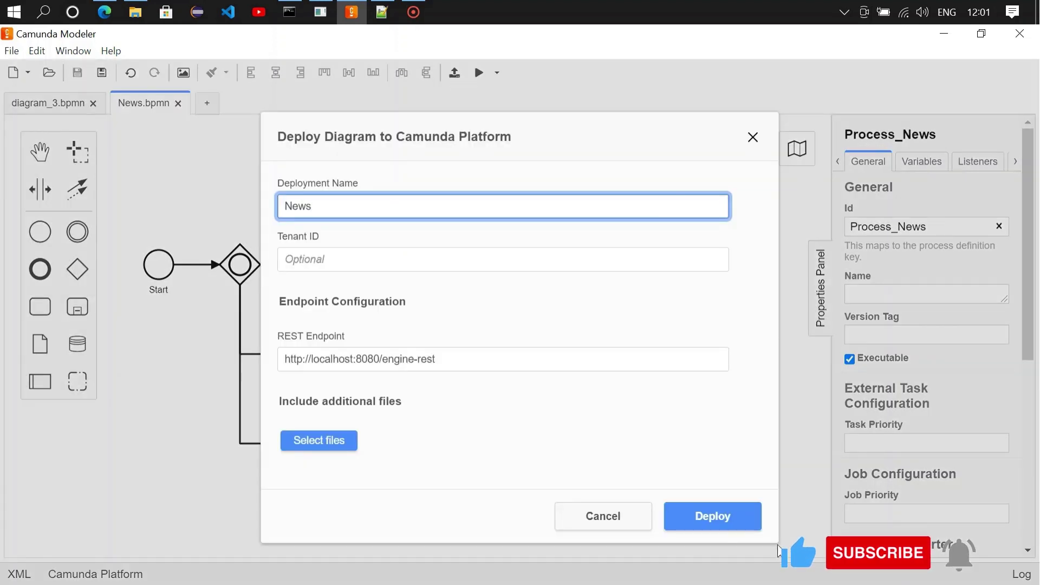
{"action": "left_click", "coordinate": [714, 520]}
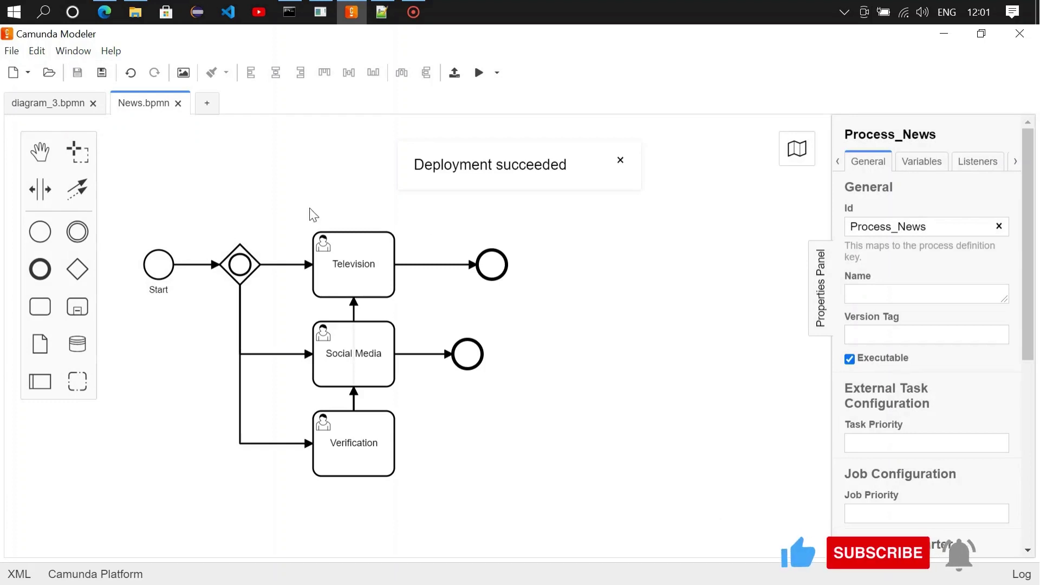
{"action": "left_click", "coordinate": [103, 13]}
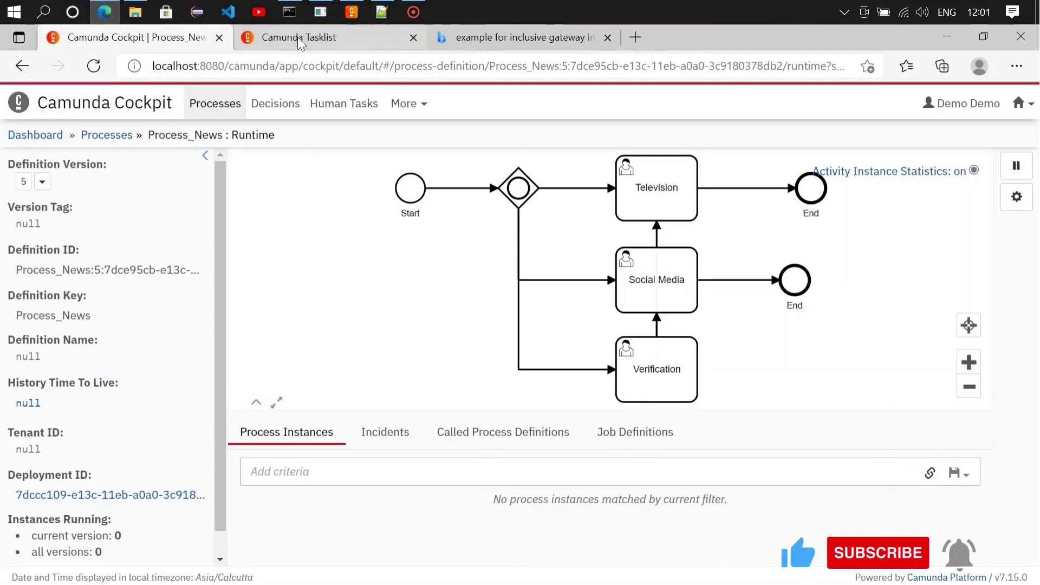
Step: Sign in to Camunda Cockpit with the account's username and password
{"action": "left_click", "coordinate": [133, 107]}
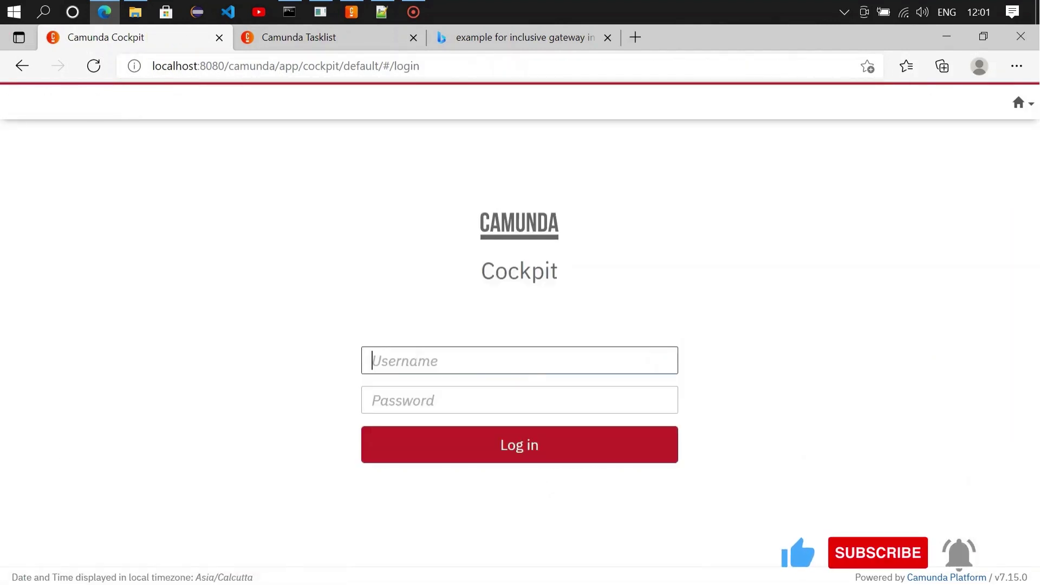
{"action": "type", "text": "demo"}
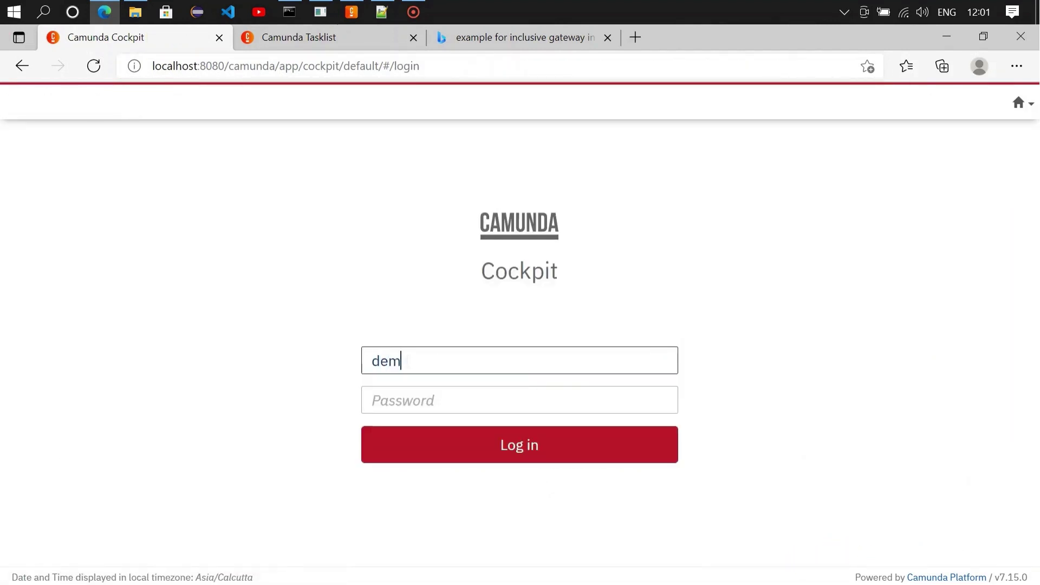
{"action": "left_click", "coordinate": [414, 401]}
{"action": "type", "text": "demo"}
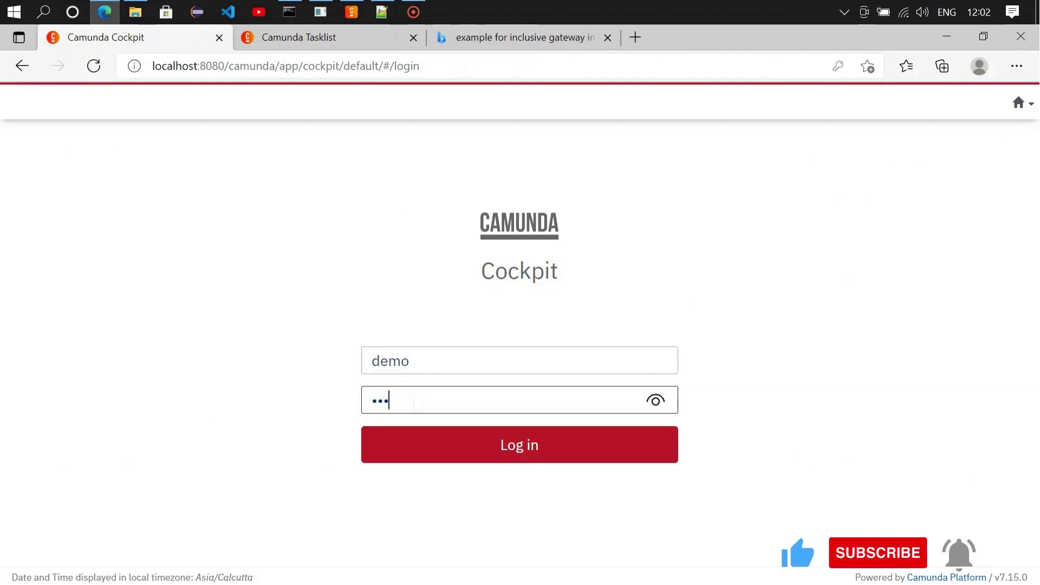
{"action": "left_click", "coordinate": [464, 453]}
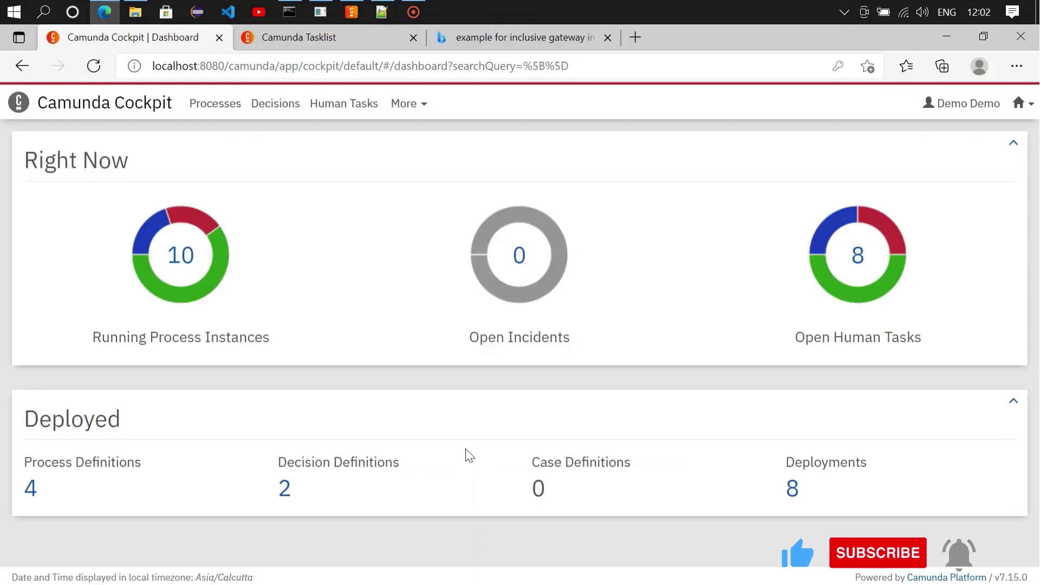
Step: Open the Process_News definition details, then go to the Tasklist home view
{"action": "left_click", "coordinate": [30, 492]}
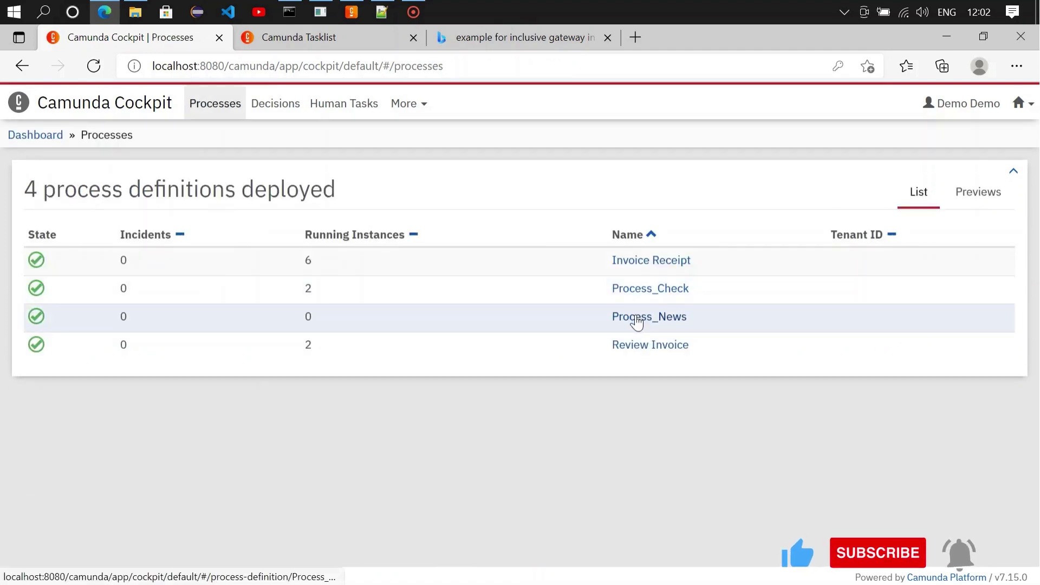
{"action": "left_click", "coordinate": [635, 317]}
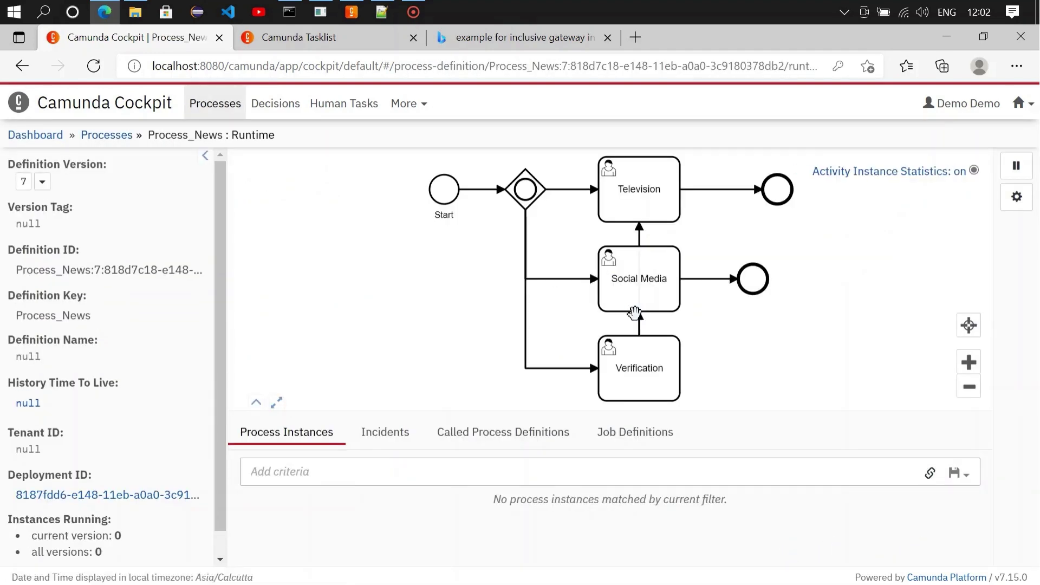
{"action": "left_click", "coordinate": [306, 41]}
{"action": "left_click", "coordinate": [59, 112]}
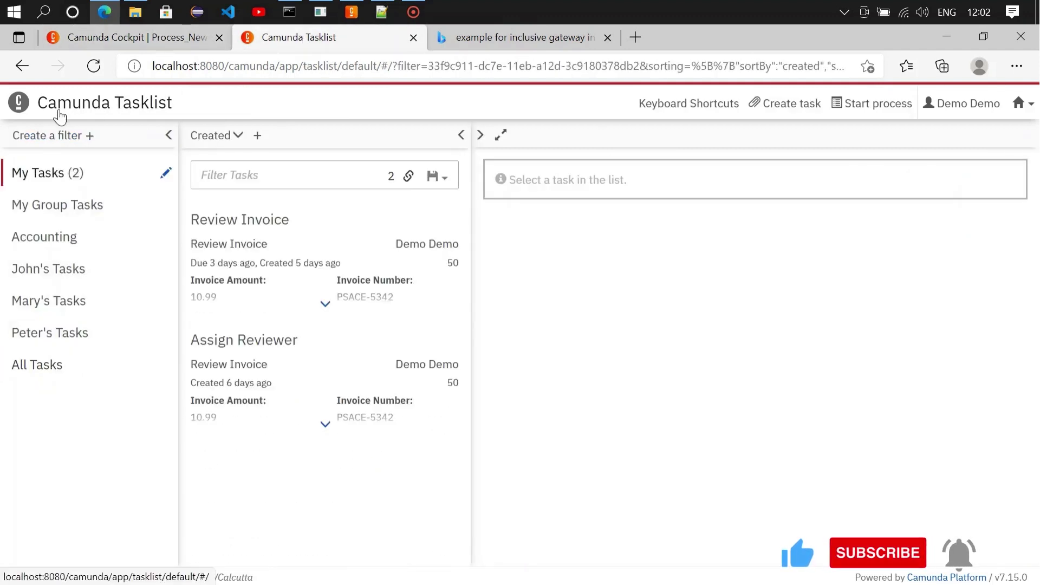
Step: Start a Process_News instance with News 'A man killed a mosquito which had been torturing him since a decade' and Verified YES
{"action": "left_click", "coordinate": [861, 110]}
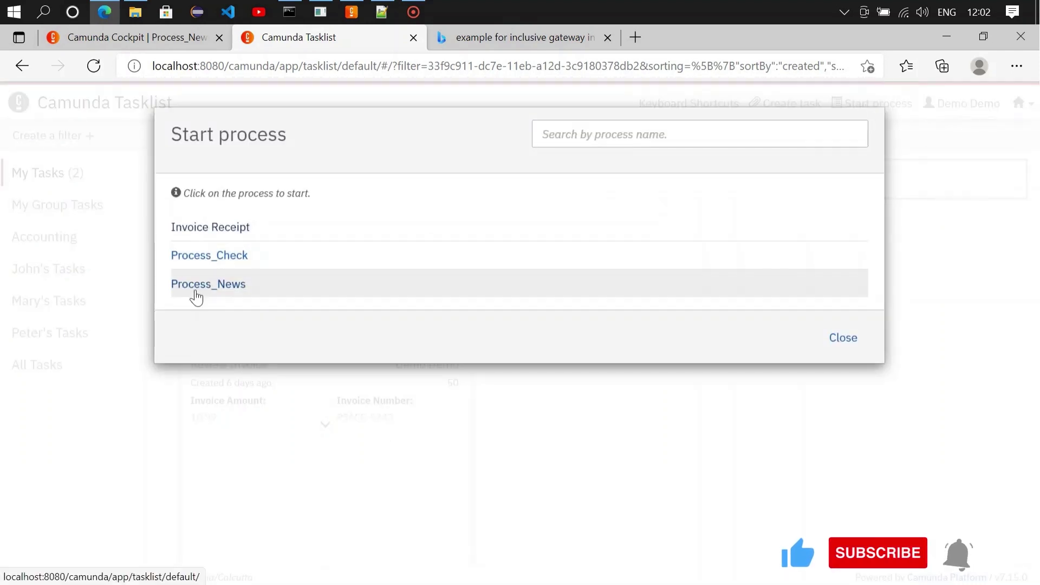
{"action": "left_click", "coordinate": [196, 296]}
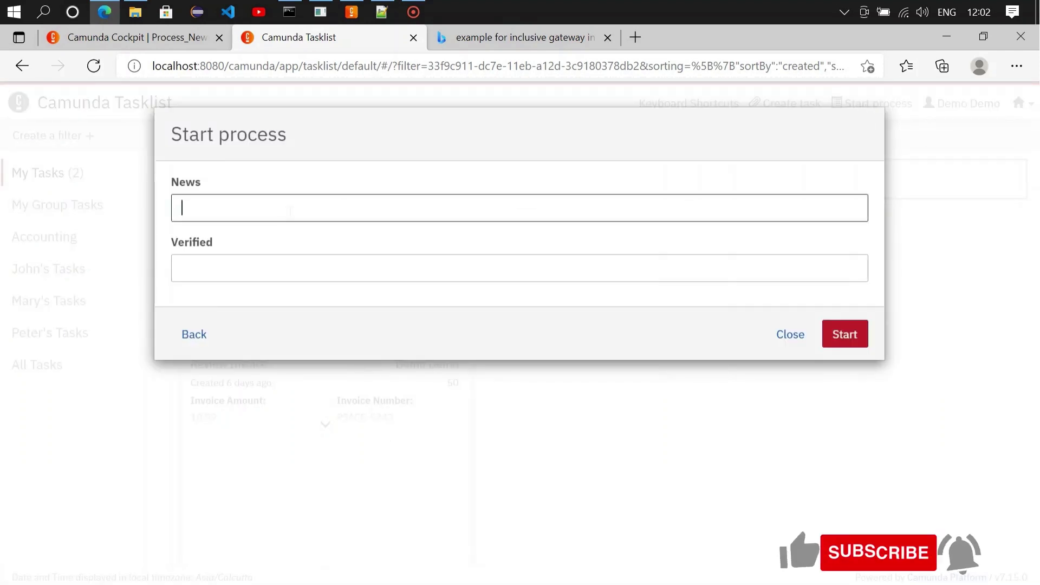
{"action": "type", "text": "A ma"}
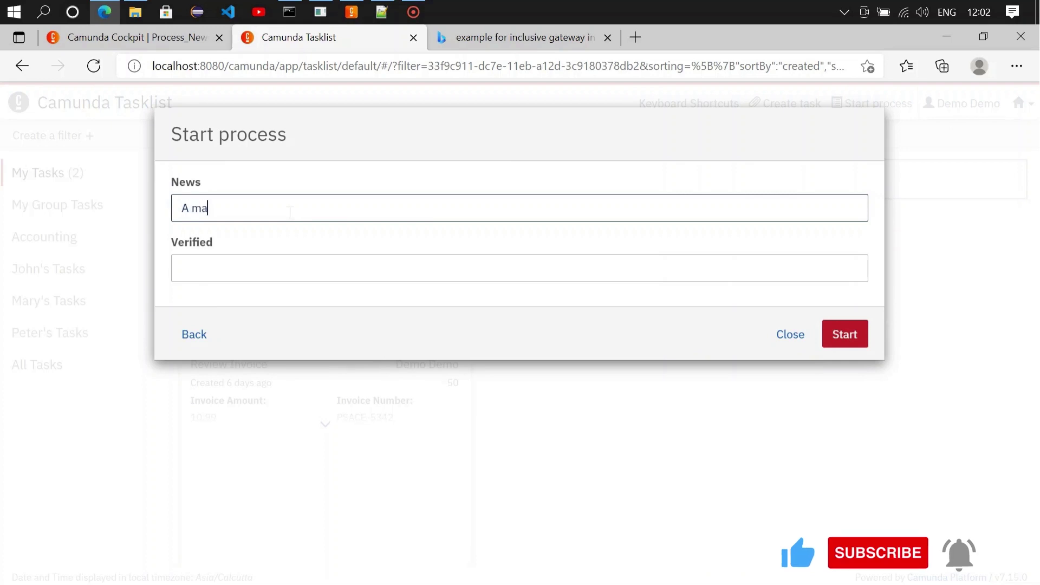
{"action": "type", "text": "n killed"}
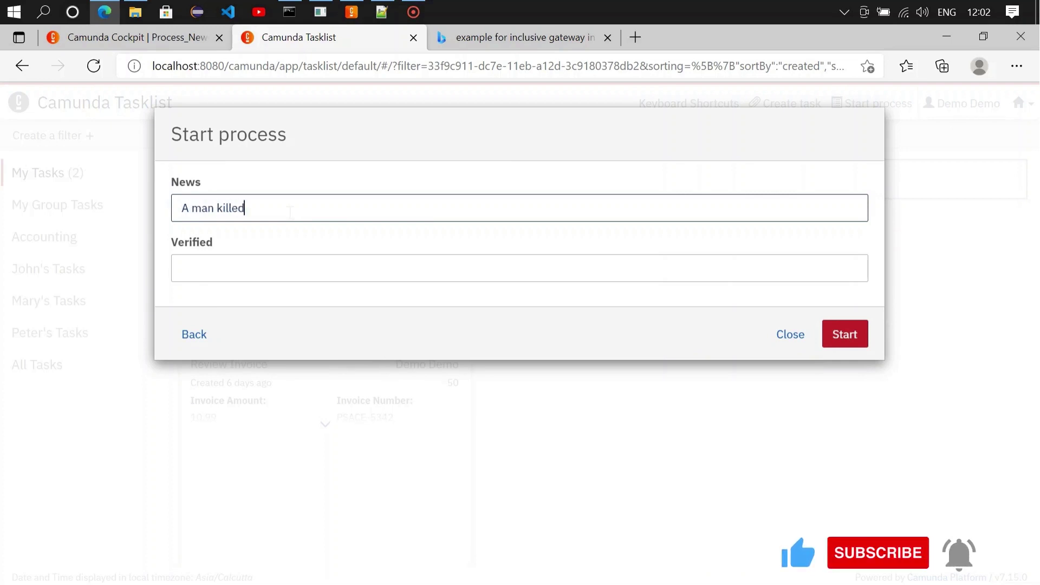
{"action": "type", "text": " a mos"}
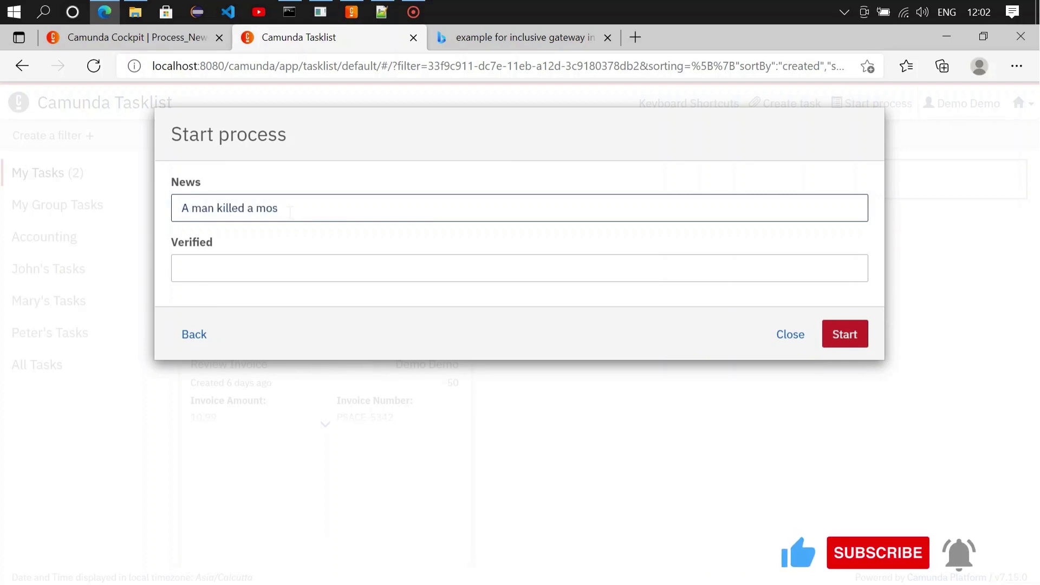
{"action": "type", "text": "quito w"}
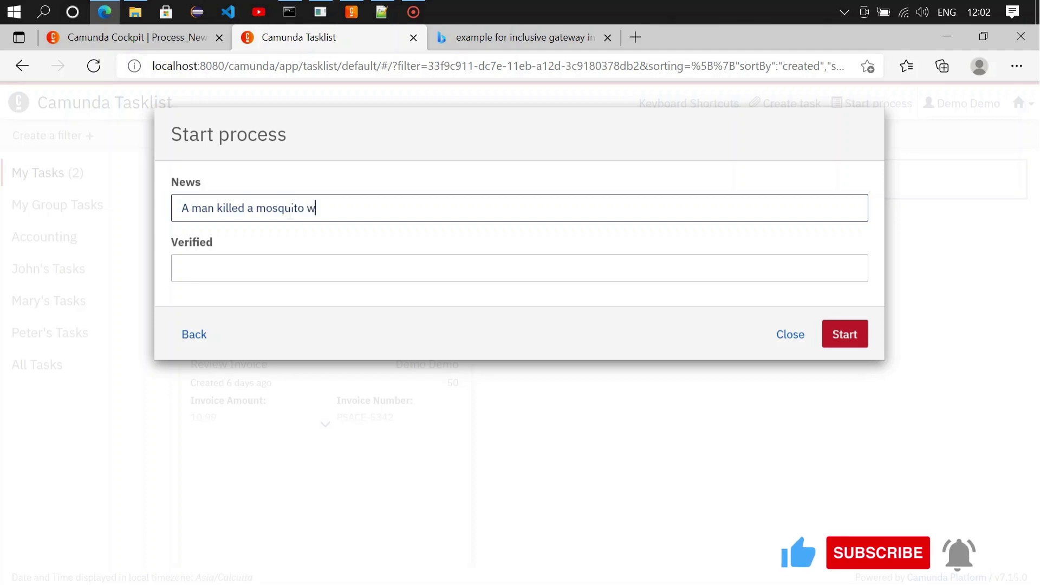
{"action": "type", "text": "hich ha"}
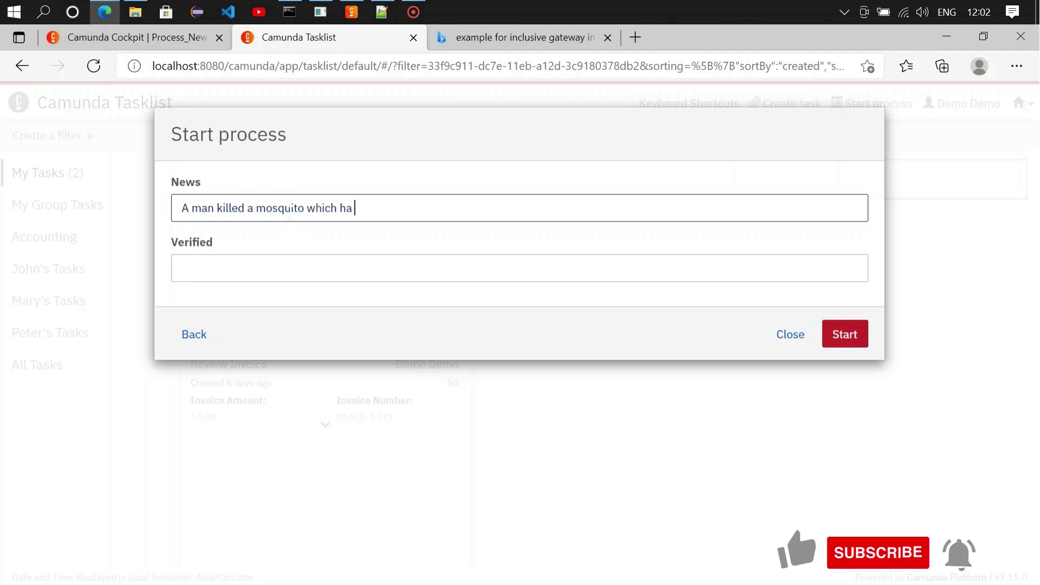
{"action": "type", "text": "d bee"}
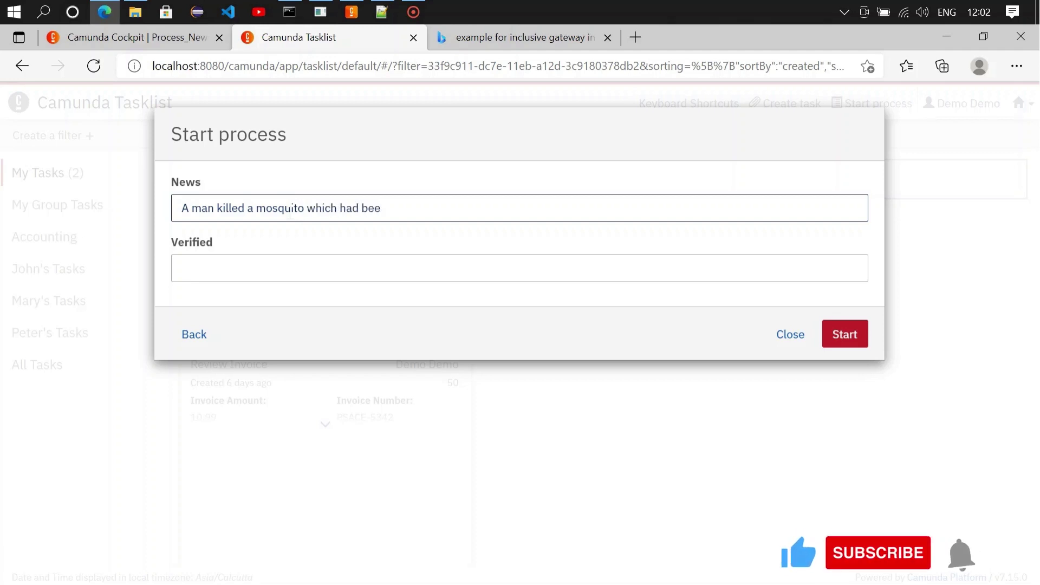
{"action": "type", "text": "n tort"}
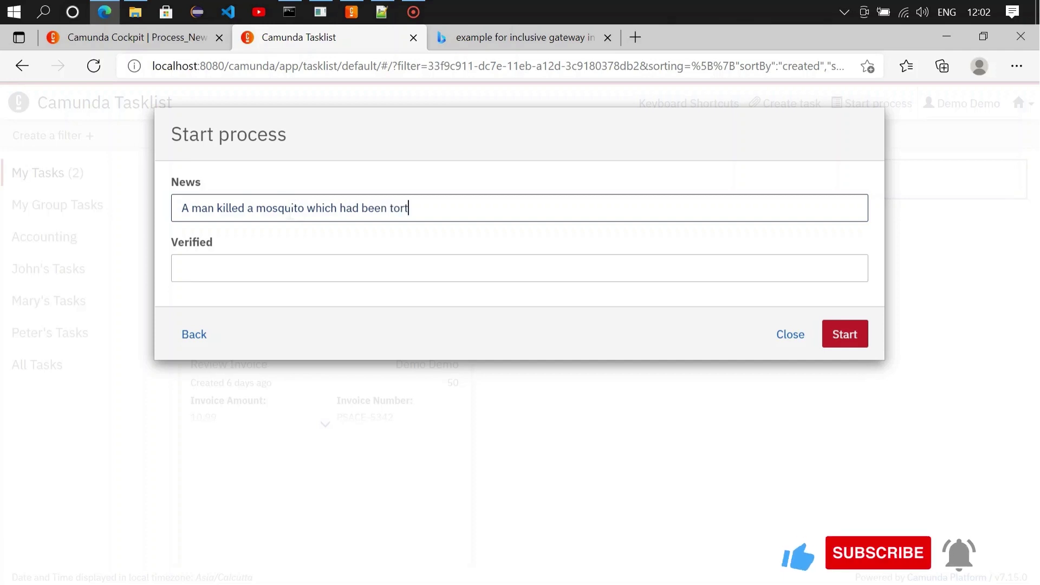
{"action": "type", "text": "uring h"}
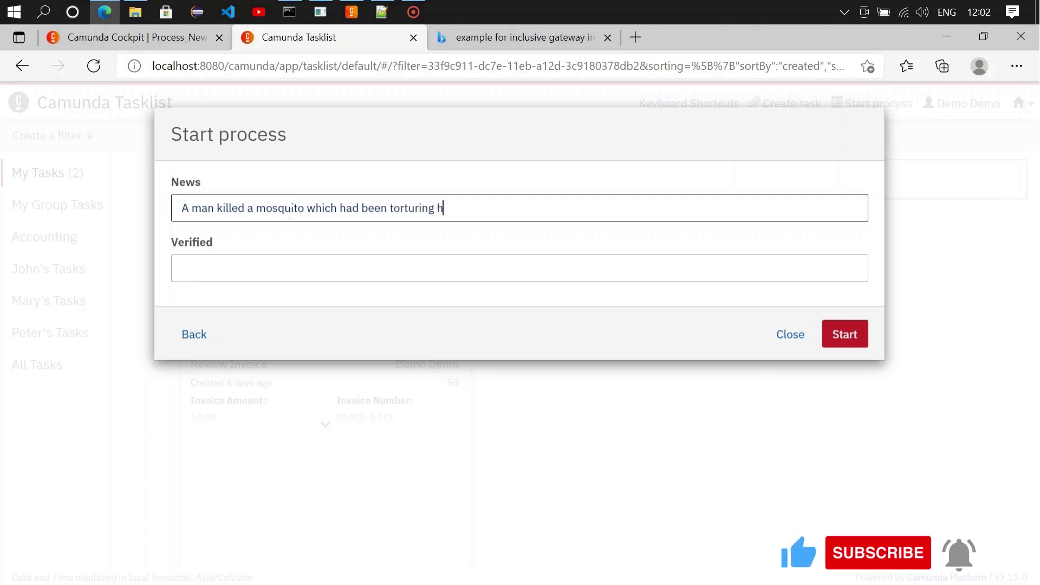
{"action": "type", "text": "im since a"}
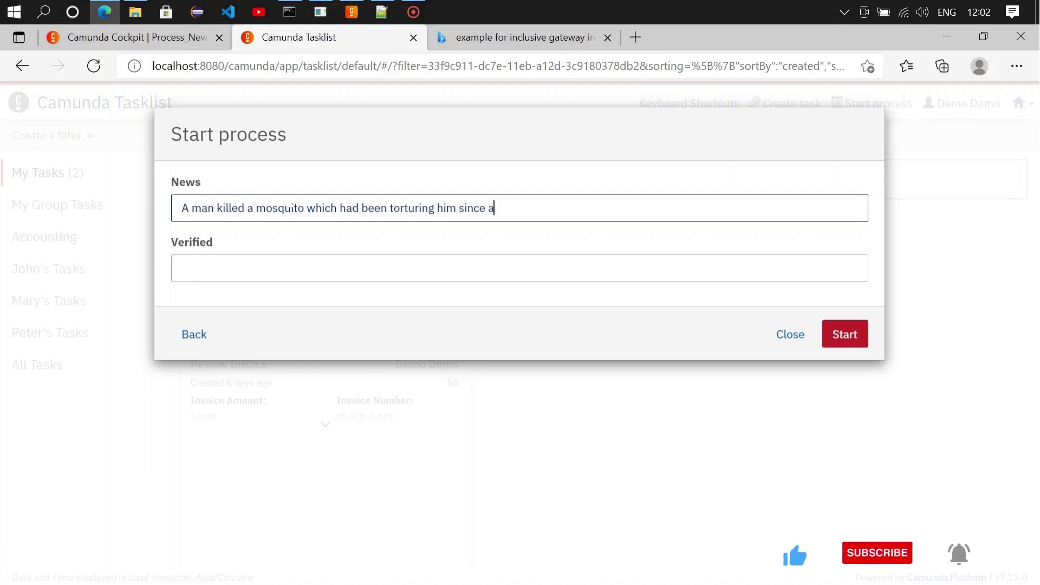
{"action": "type", "text": " decade"}
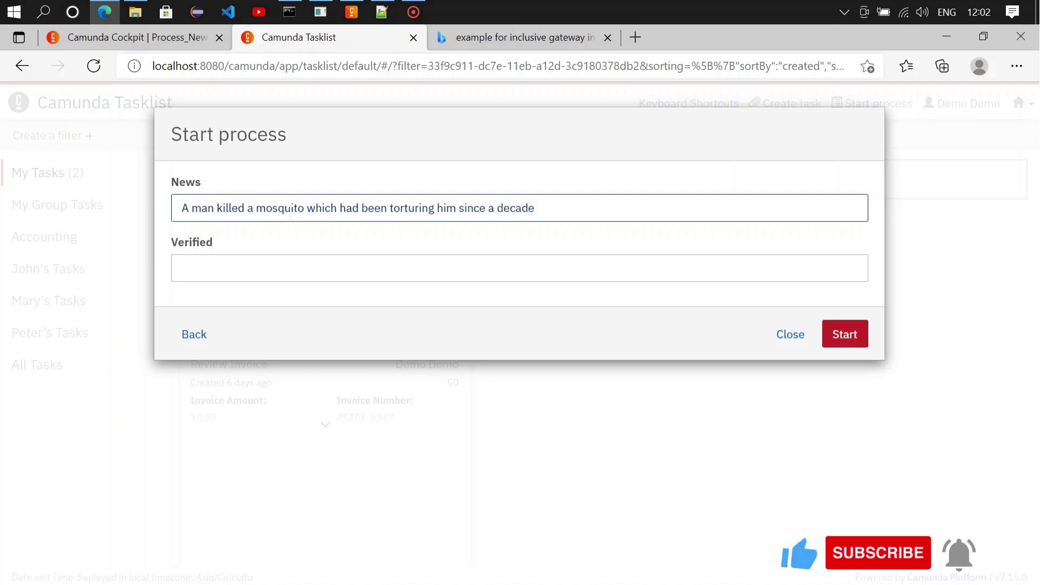
{"action": "left_click", "coordinate": [346, 269]}
{"action": "type", "text": "YES"}
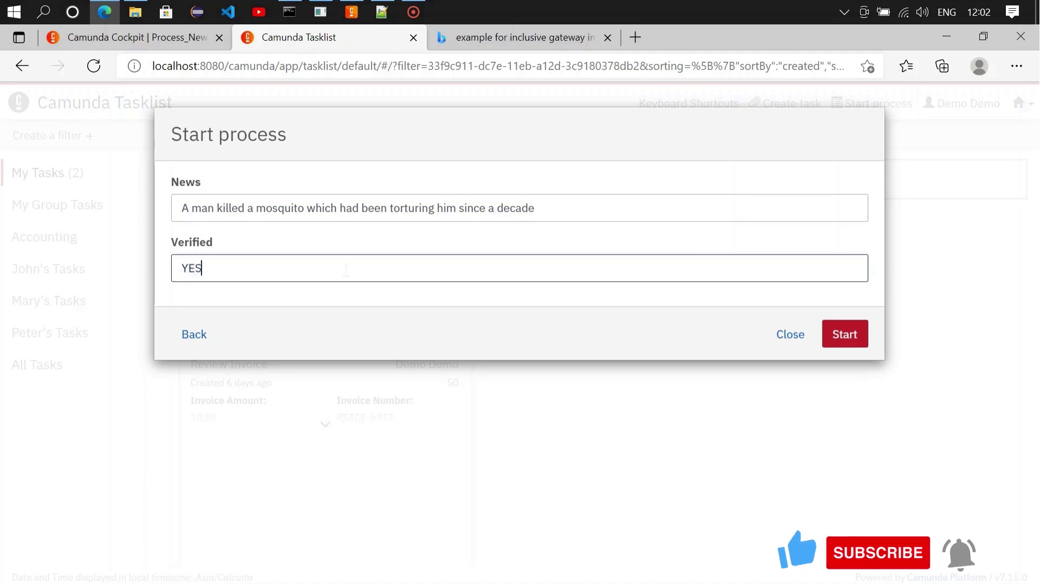
{"action": "left_click", "coordinate": [850, 334]}
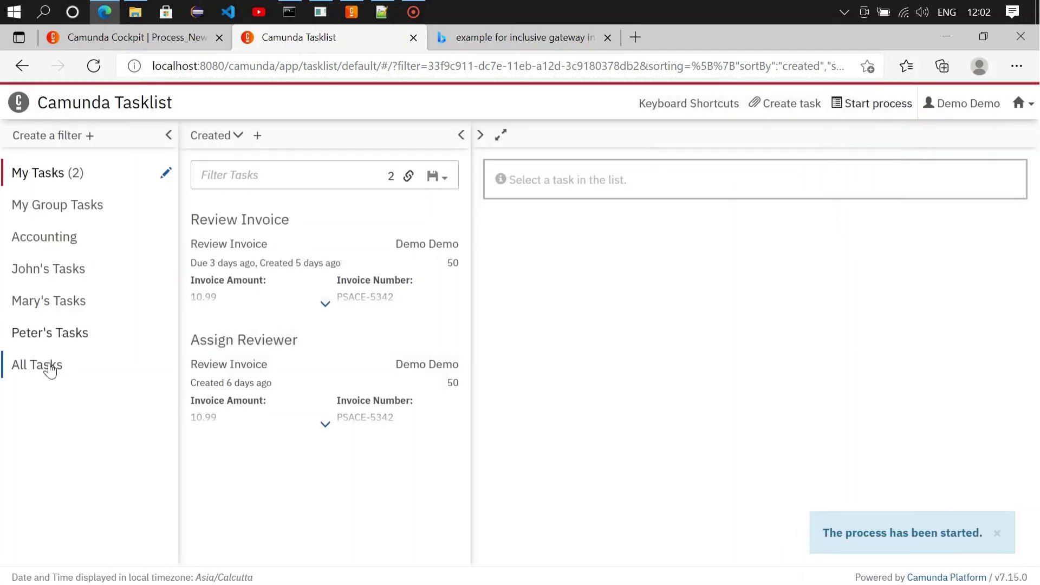
Step: Show all tasks, then claim and complete the new Social Media task
{"action": "left_click", "coordinate": [49, 375]}
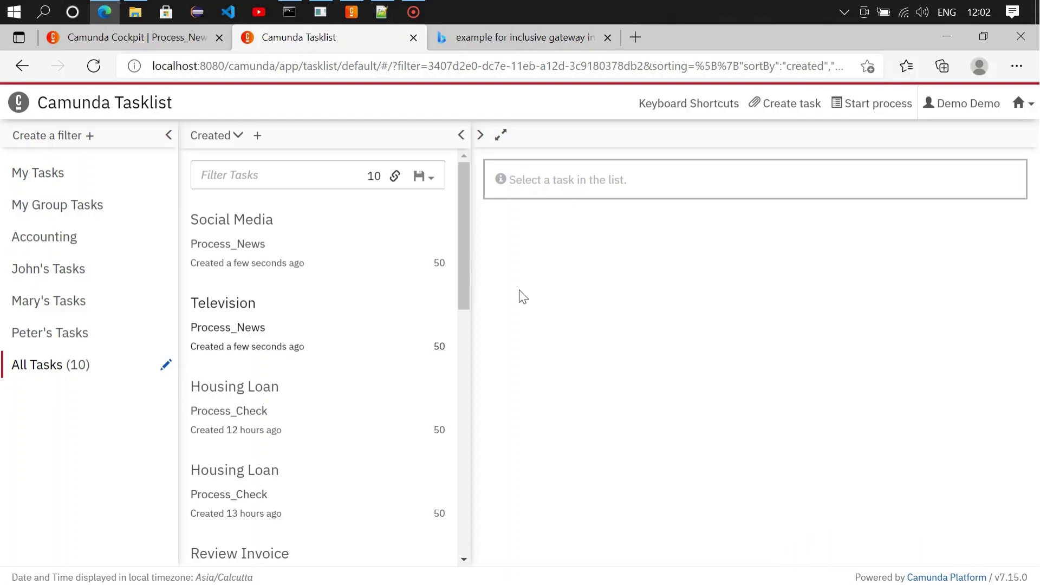
{"action": "left_click", "coordinate": [296, 246]}
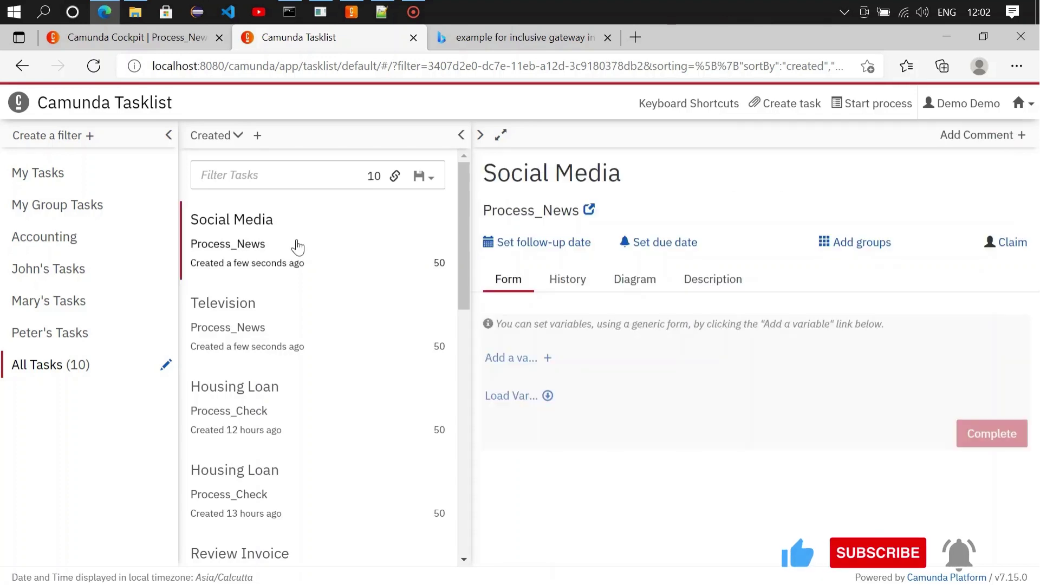
{"action": "left_click", "coordinate": [1021, 251]}
{"action": "left_click", "coordinate": [504, 399]}
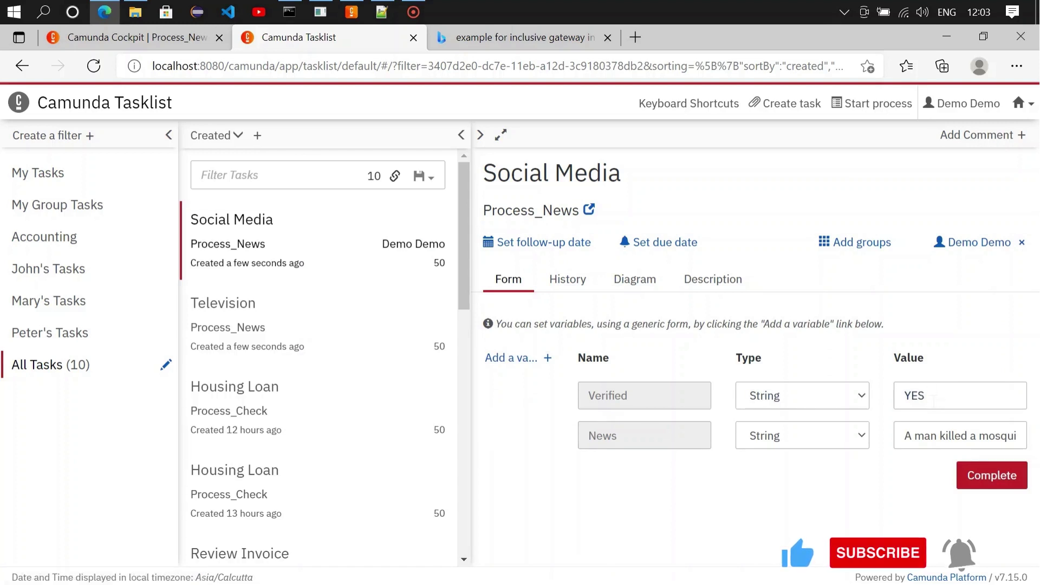
{"action": "left_click", "coordinate": [978, 490]}
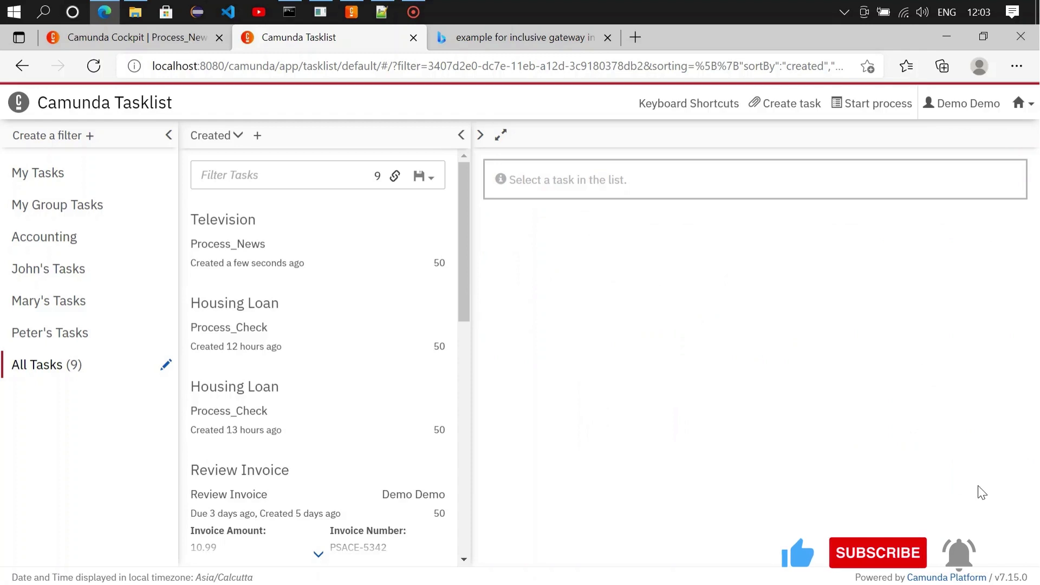
Step: Claim the Television task, check its News variable, and complete it
{"action": "left_click", "coordinate": [268, 252]}
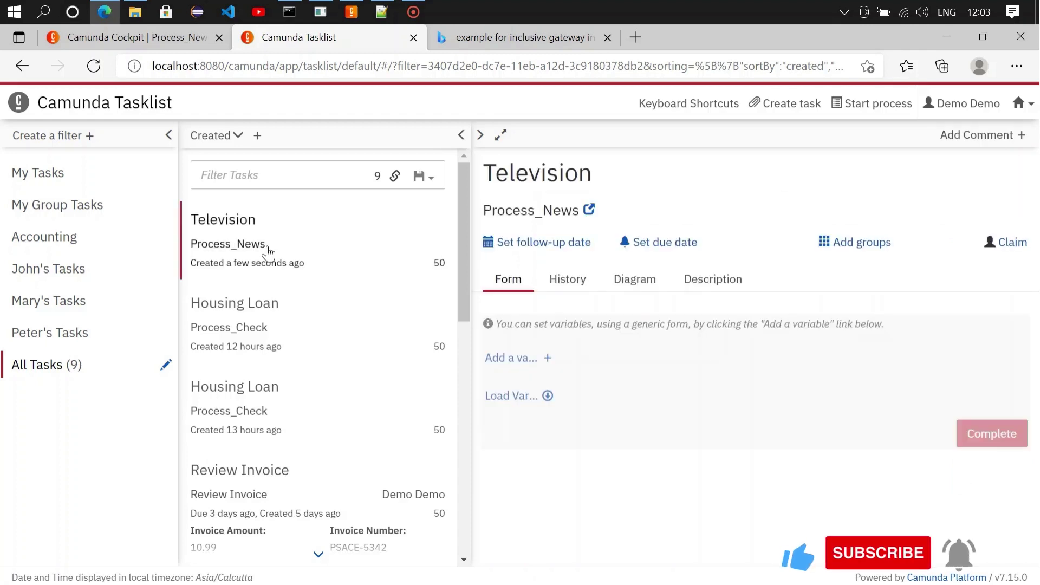
{"action": "left_click", "coordinate": [1012, 244]}
{"action": "left_click", "coordinate": [509, 398]}
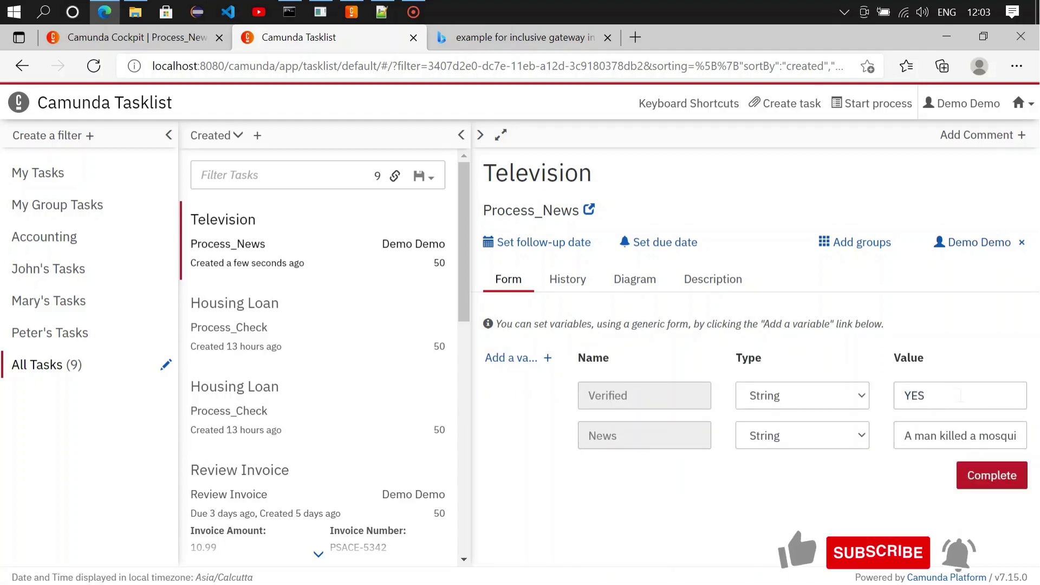
{"action": "left_click", "coordinate": [970, 433]}
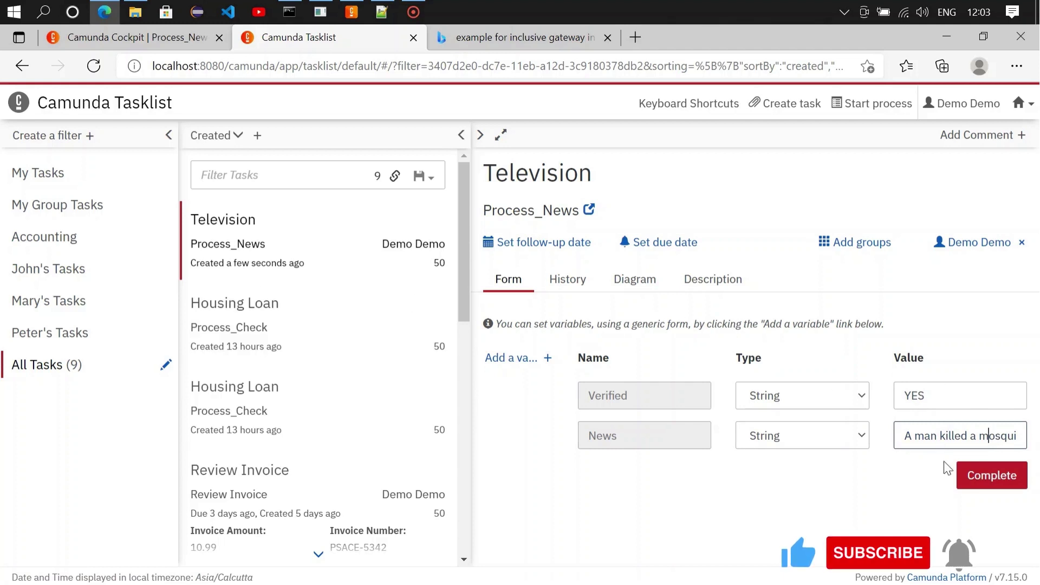
{"action": "left_click", "coordinate": [990, 476]}
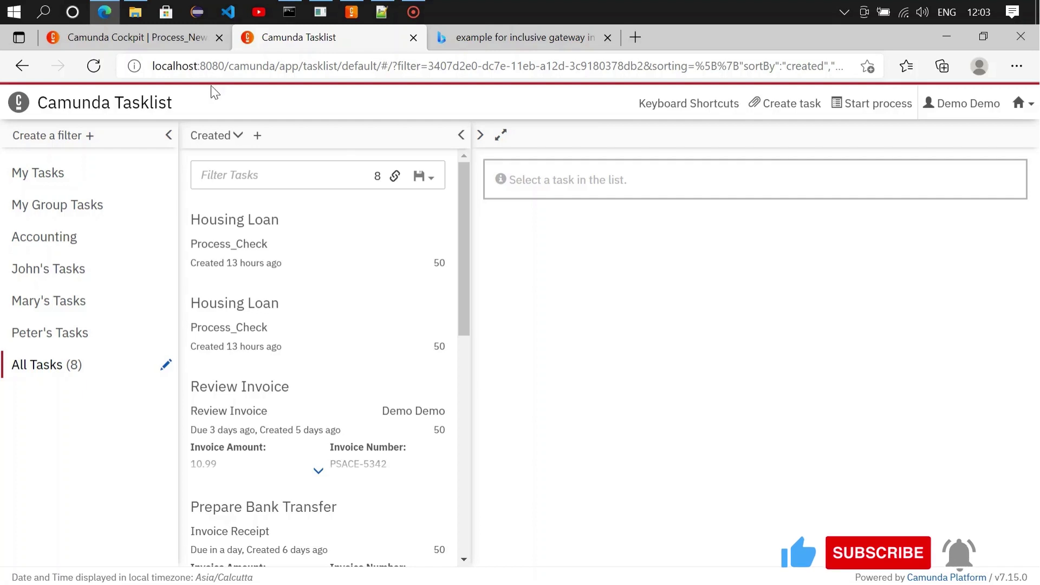
Step: Reload the Process_News runtime in Cockpit to check the running instances
{"action": "left_click", "coordinate": [138, 38]}
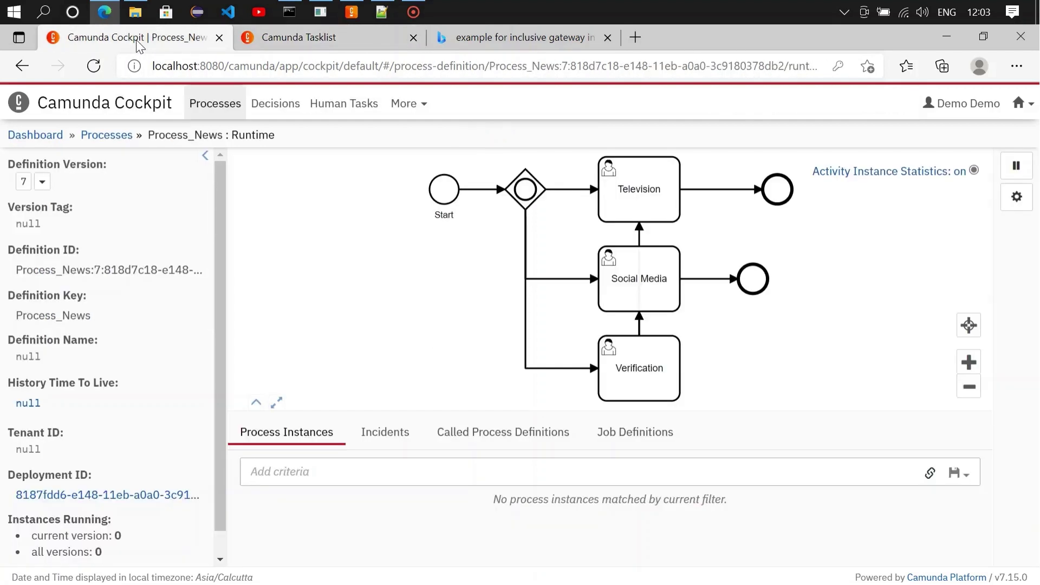
{"action": "left_click", "coordinate": [100, 69]}
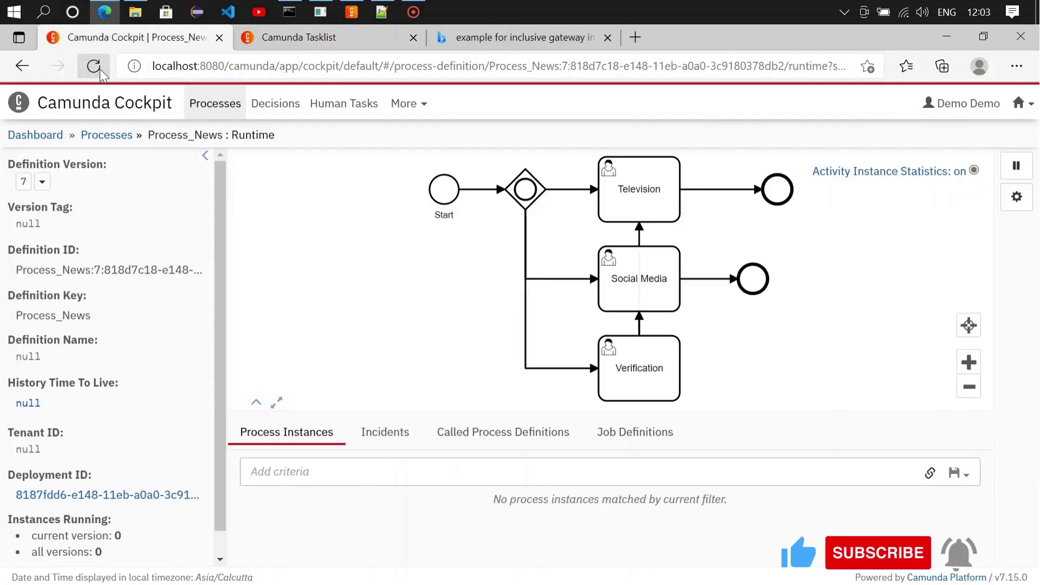
{"action": "left_click", "coordinate": [305, 44]}
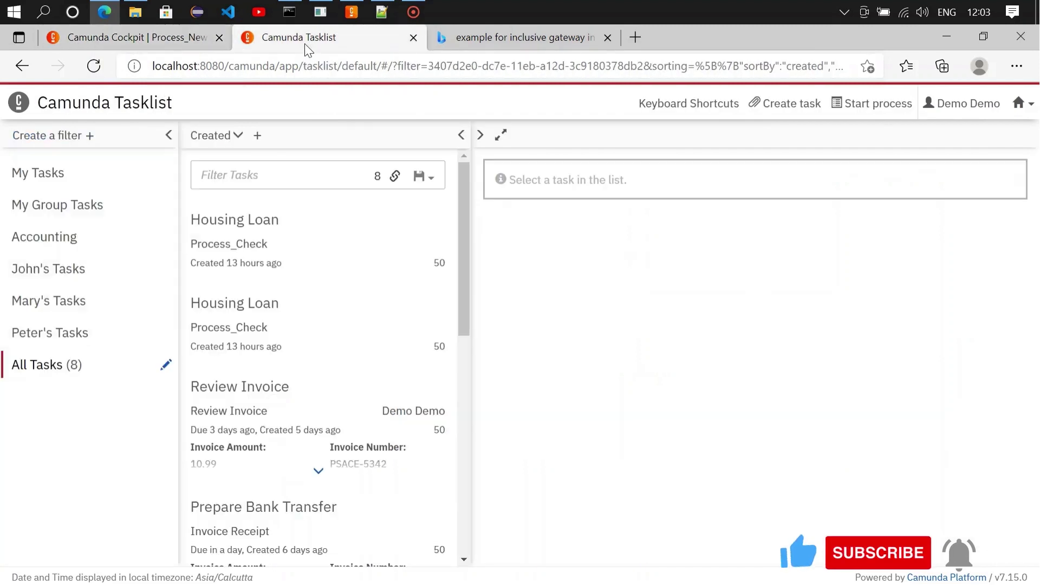
Step: Start a Process_News instance with the mosquito story and Verified set to NO
{"action": "left_click", "coordinate": [862, 106]}
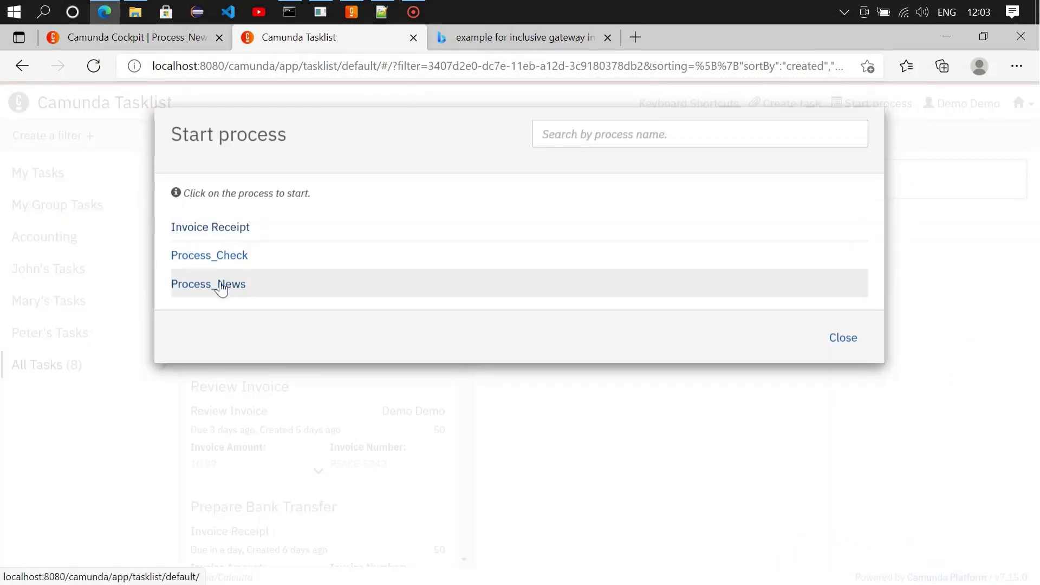
{"action": "left_click", "coordinate": [221, 284]}
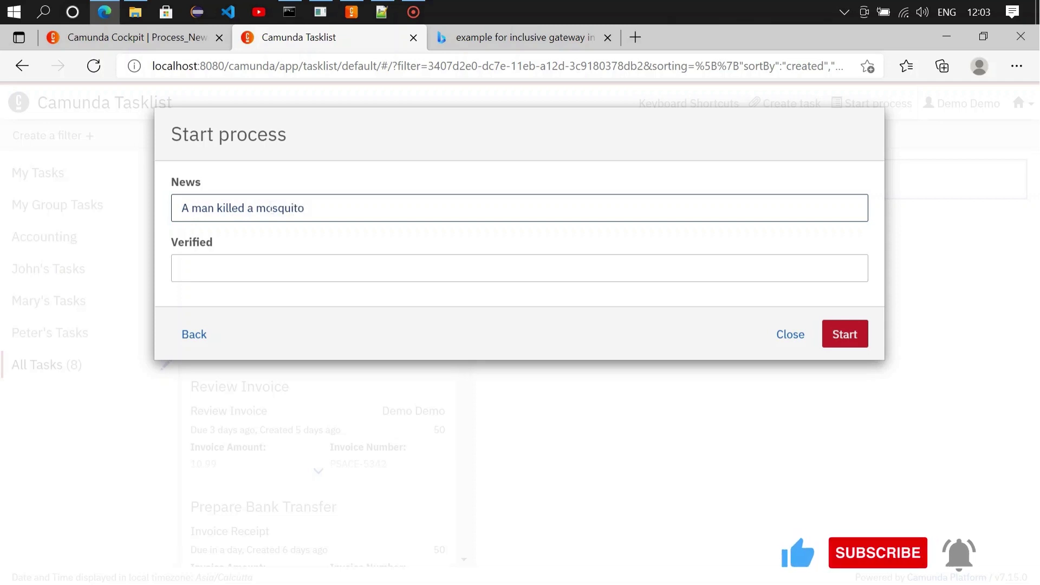
{"action": "left_click", "coordinate": [298, 269]}
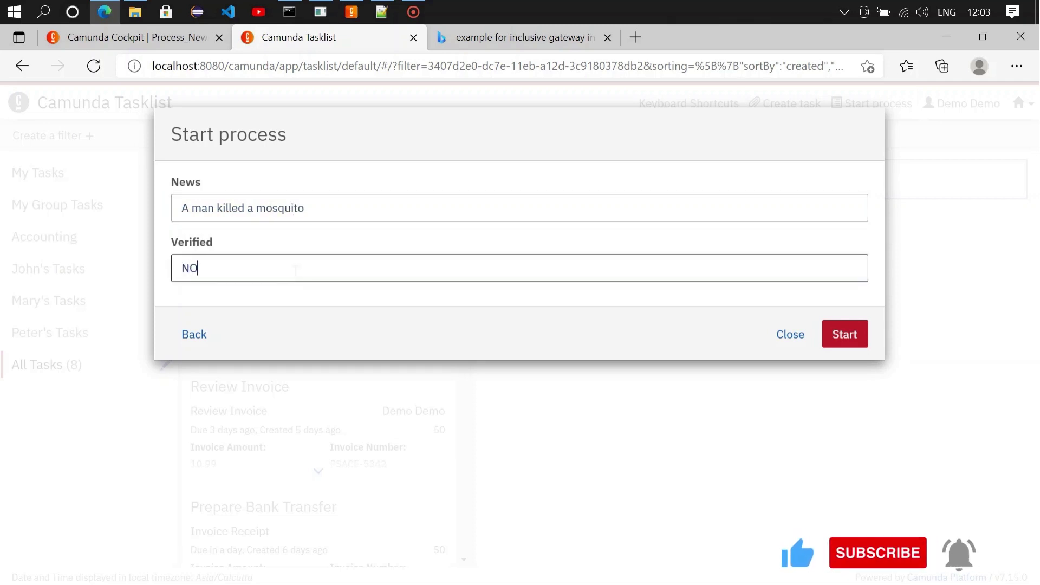
{"action": "left_click", "coordinate": [846, 338]}
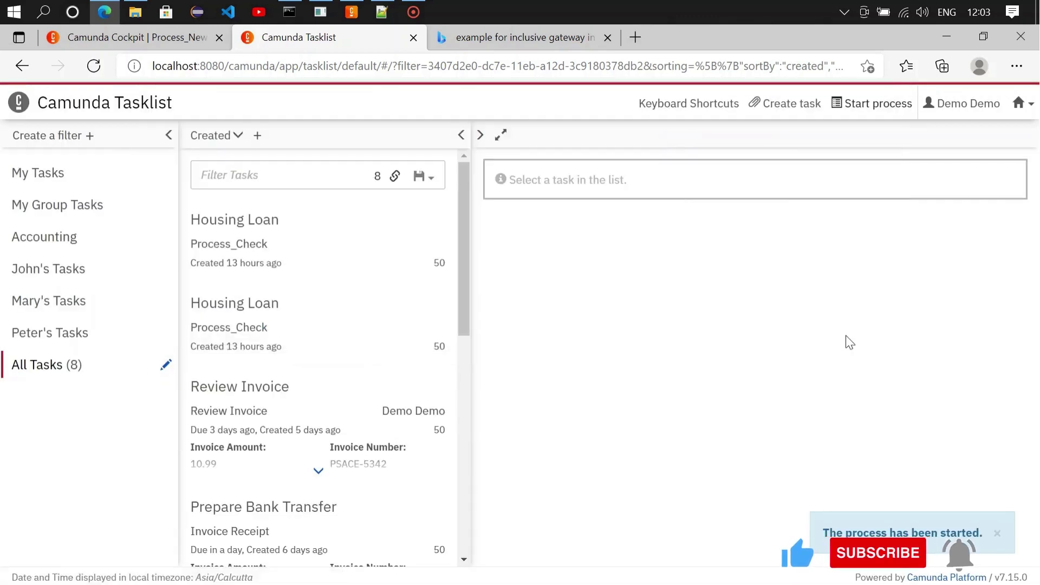
Step: Refresh the task list and reload the Process_News runtime in Cockpit to see the new instance
{"action": "left_click", "coordinate": [37, 373]}
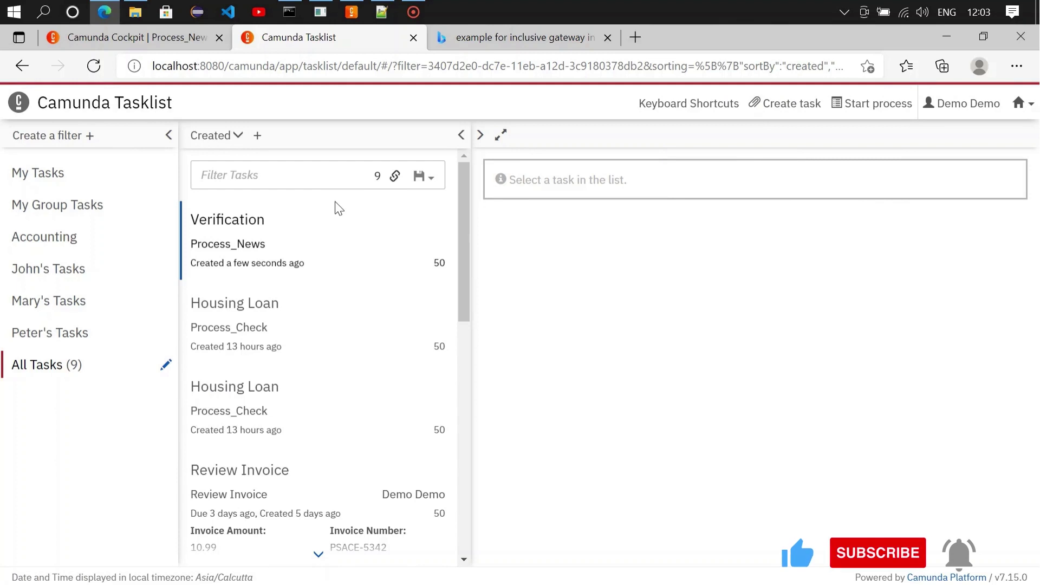
{"action": "left_click", "coordinate": [164, 36]}
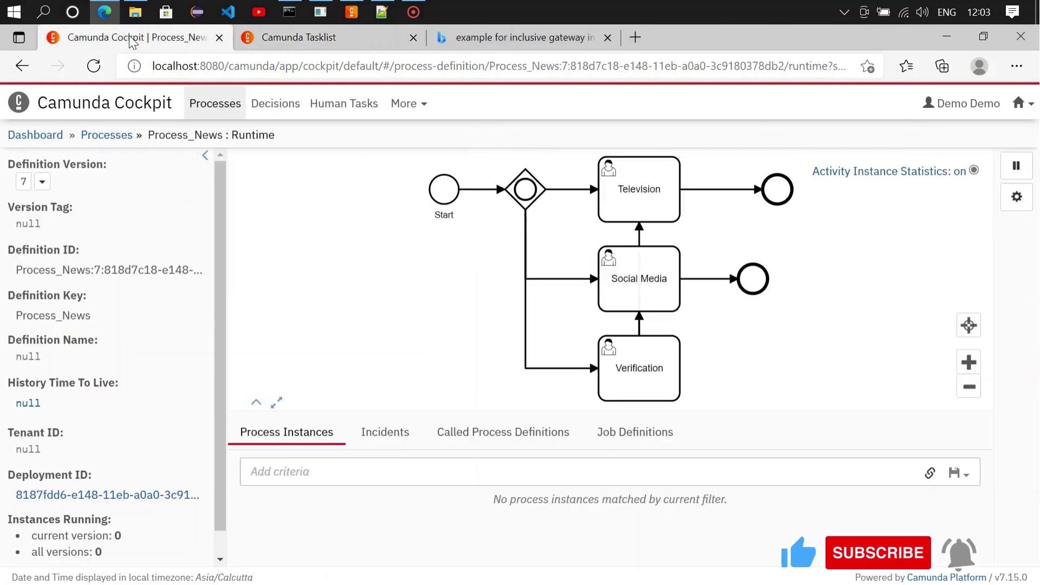
{"action": "left_click", "coordinate": [94, 66]}
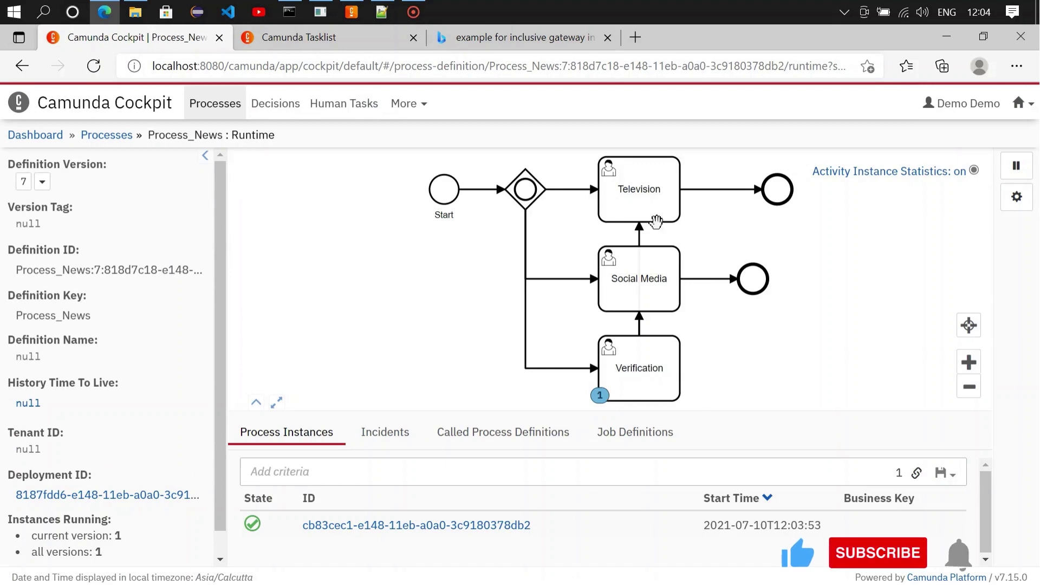
{"action": "left_click", "coordinate": [310, 38]}
Step: Claim the Verification task, change Verified from NO to YES, and complete it
{"action": "left_click", "coordinate": [283, 220]}
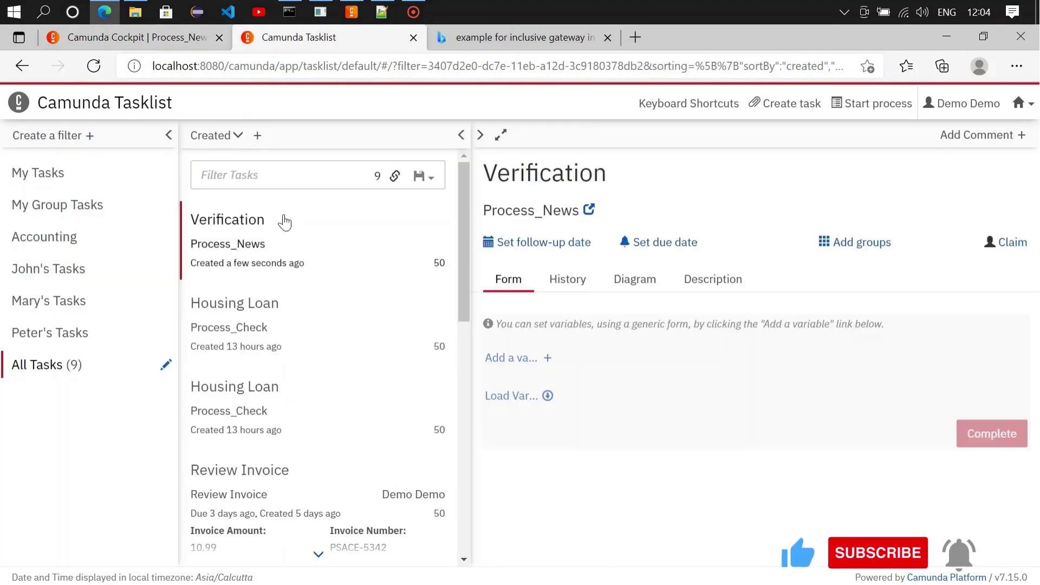
{"action": "left_click", "coordinate": [1011, 242]}
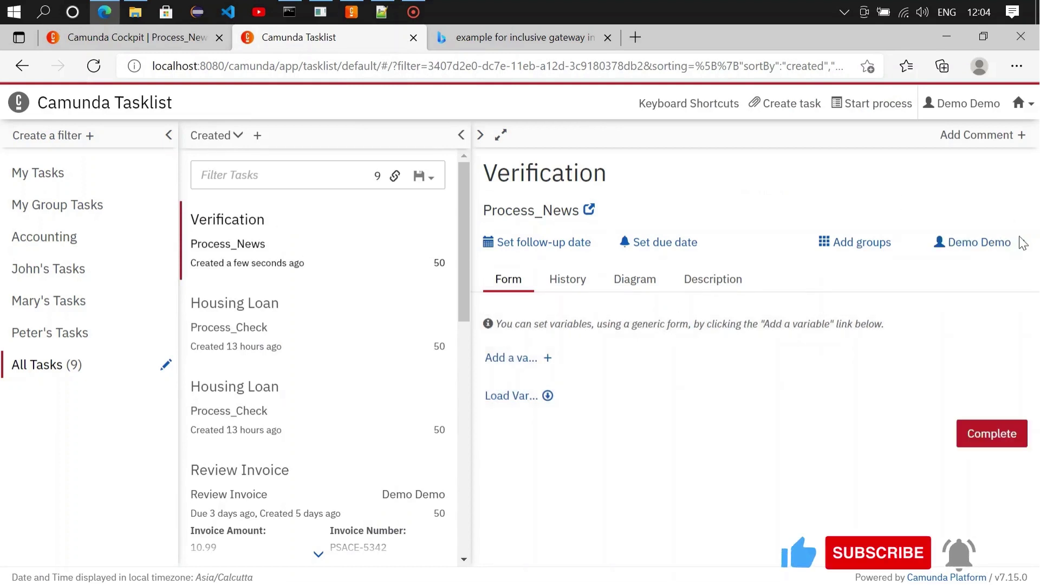
{"action": "left_click", "coordinate": [494, 396]}
{"action": "left_click", "coordinate": [947, 394]}
{"action": "key", "text": "BackSpace"}
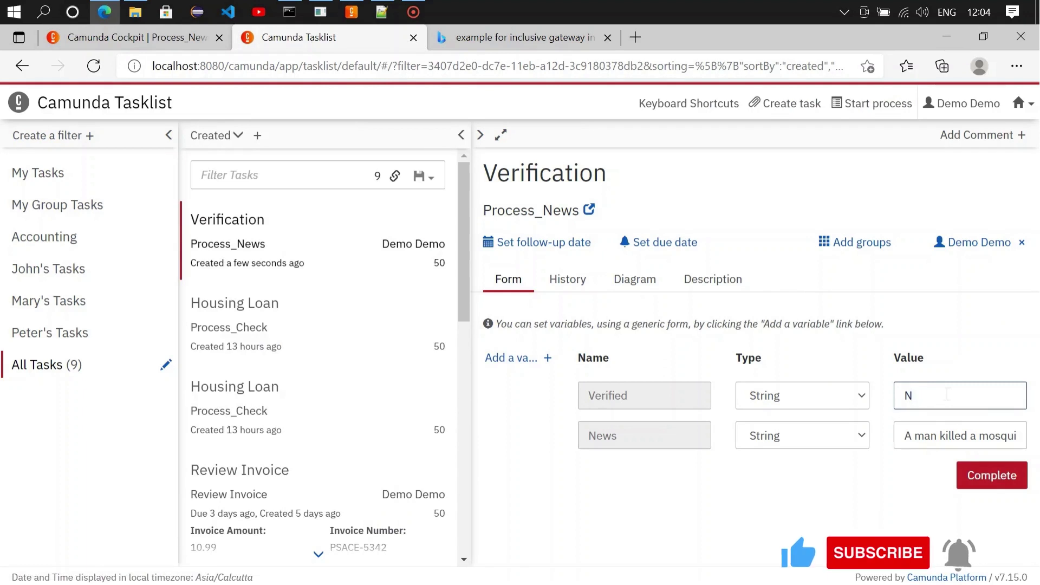
{"action": "key", "text": "BackSpace"}
{"action": "type", "text": "YES"}
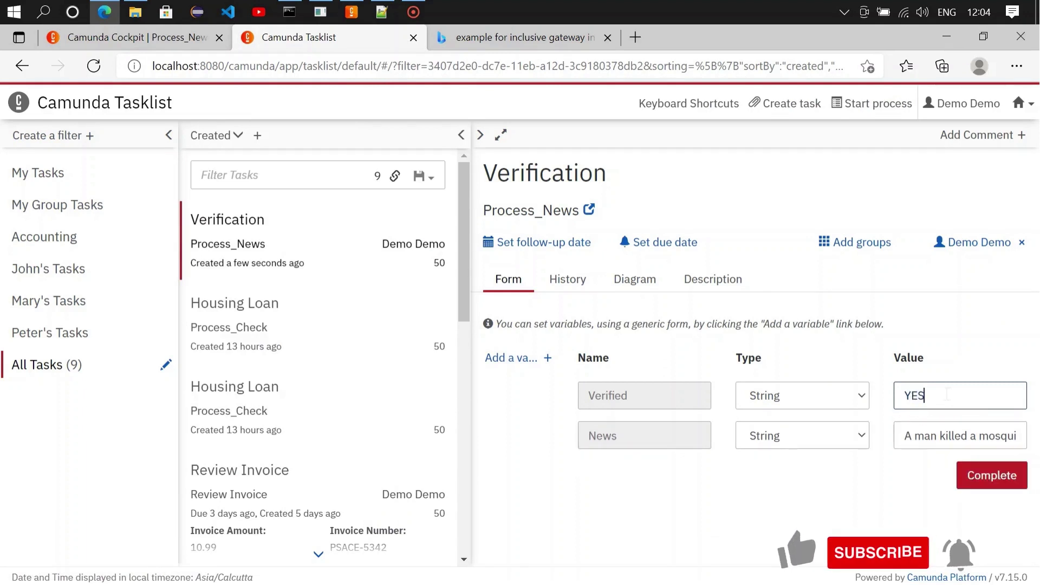
{"action": "left_click", "coordinate": [995, 480]}
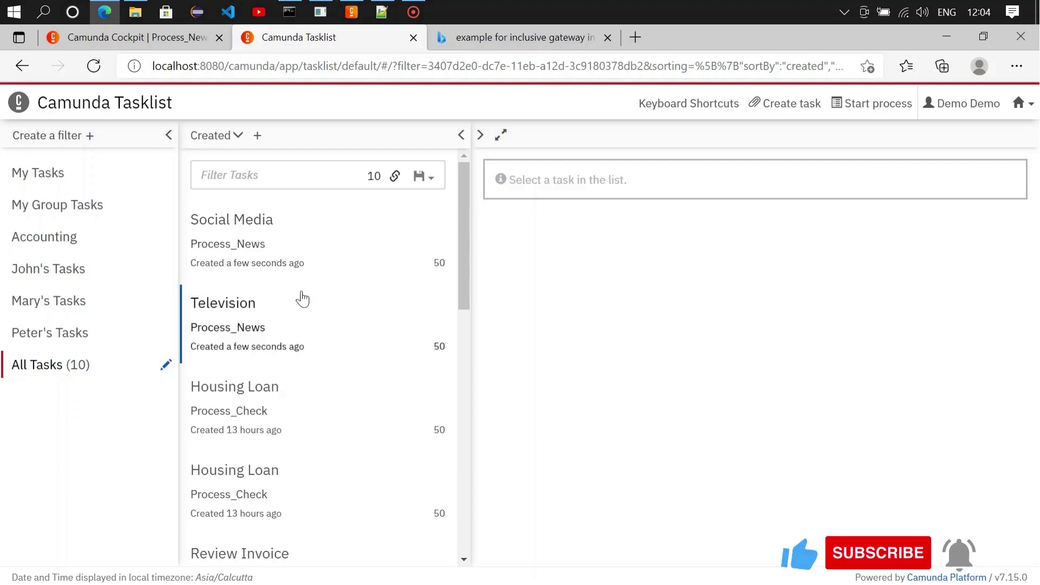
Step: Claim the Social Media task, load its variables, and complete it
{"action": "left_click", "coordinate": [268, 235]}
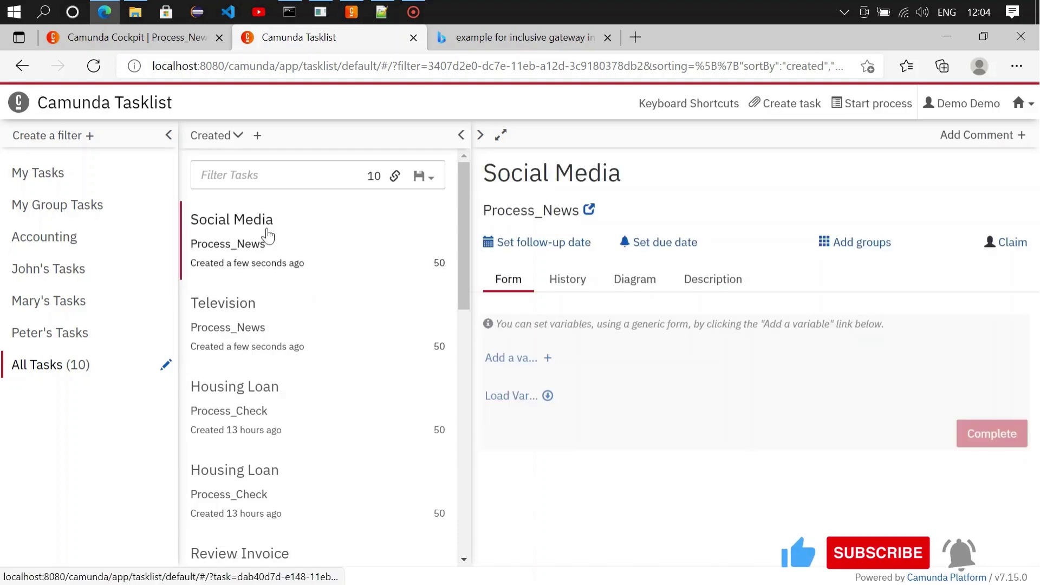
{"action": "left_click", "coordinate": [1011, 244]}
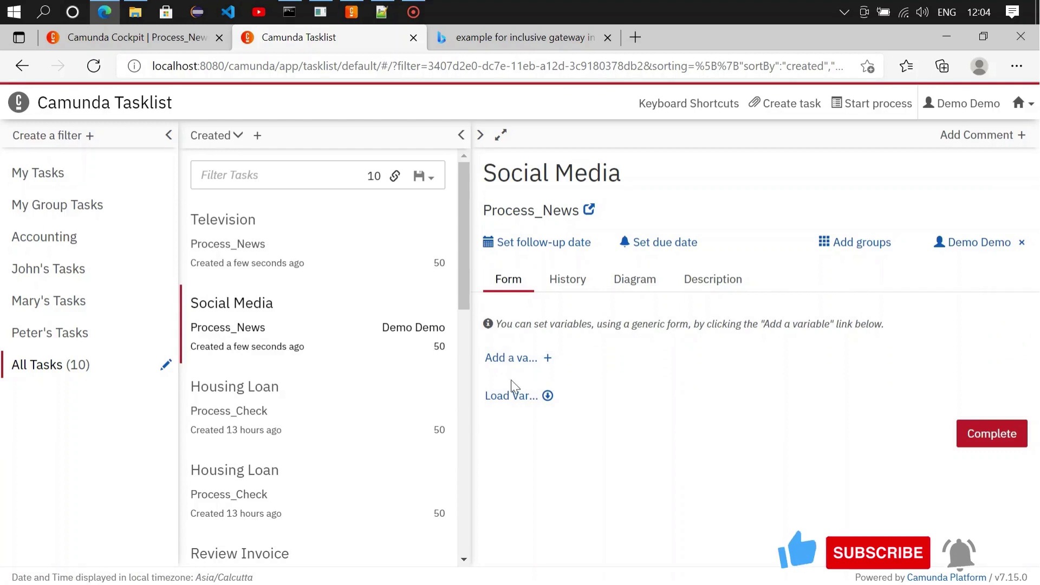
{"action": "left_click", "coordinate": [499, 397]}
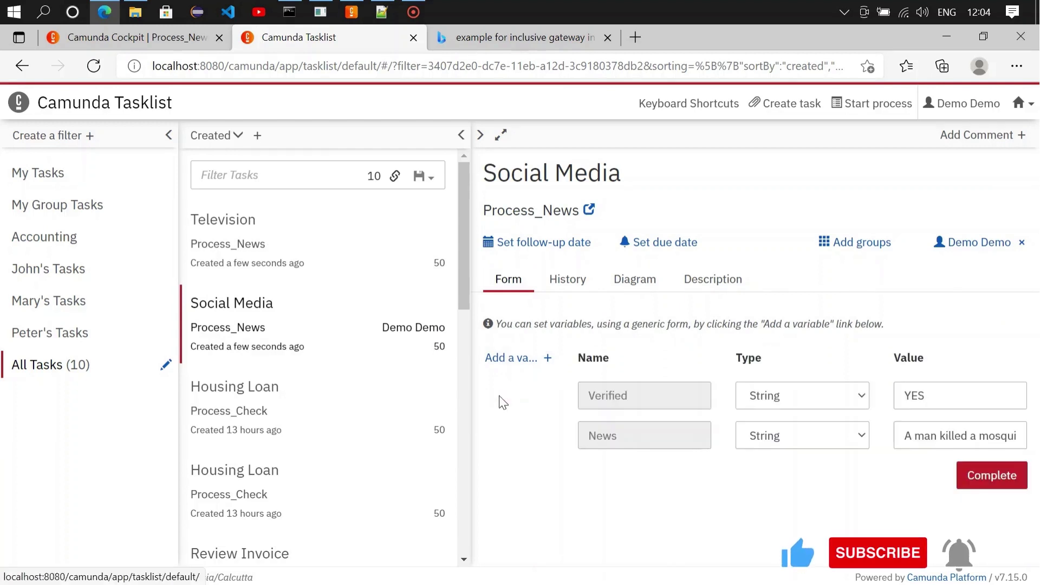
{"action": "left_click", "coordinate": [988, 475]}
Step: Check the instance in Cockpit, then claim and complete the Television task
{"action": "left_click", "coordinate": [249, 242]}
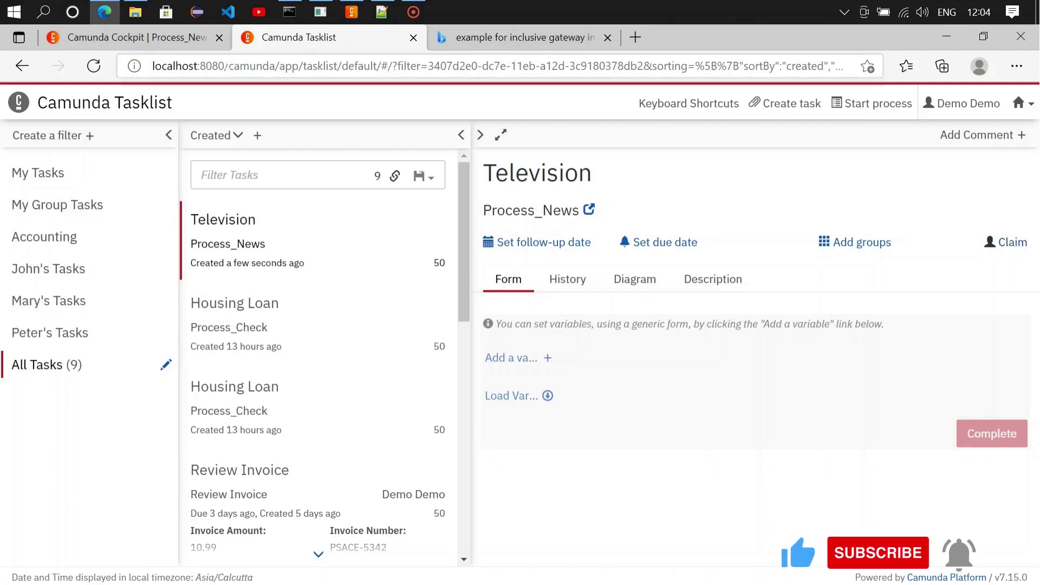
{"action": "left_click", "coordinate": [149, 40]}
{"action": "left_click", "coordinate": [99, 66]}
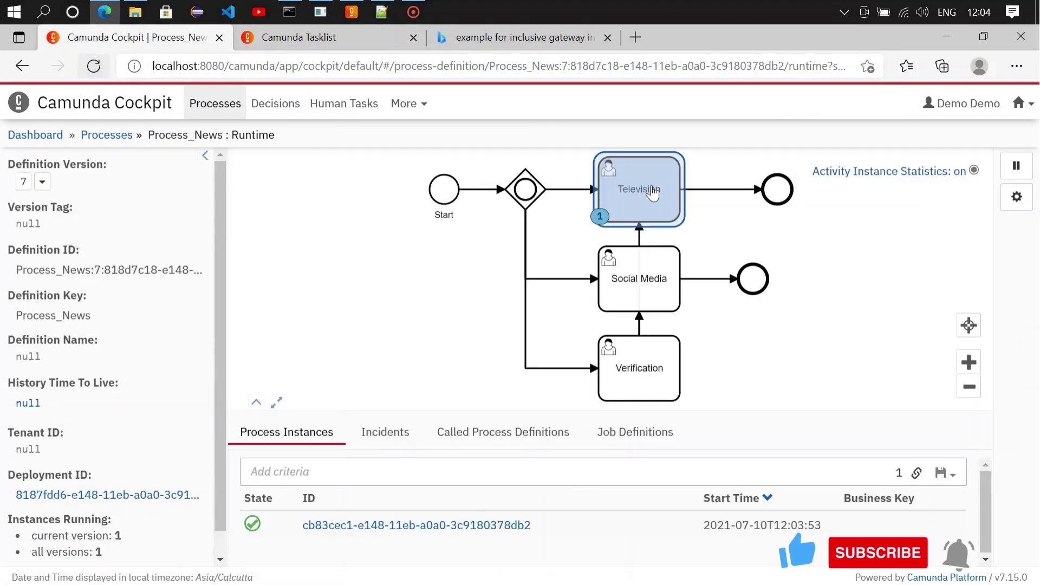
{"action": "left_click", "coordinate": [285, 48]}
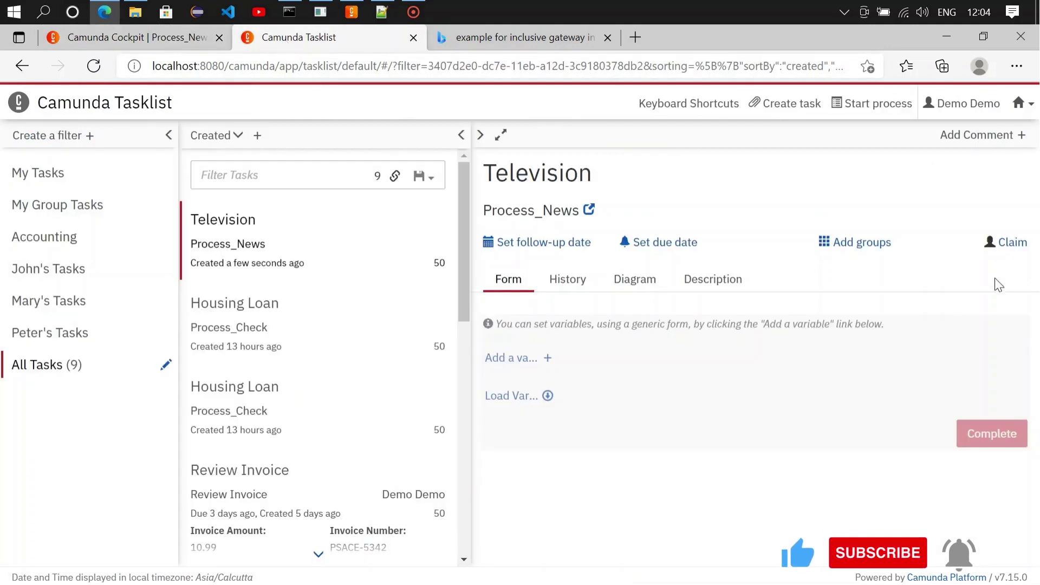
{"action": "left_click", "coordinate": [1007, 245]}
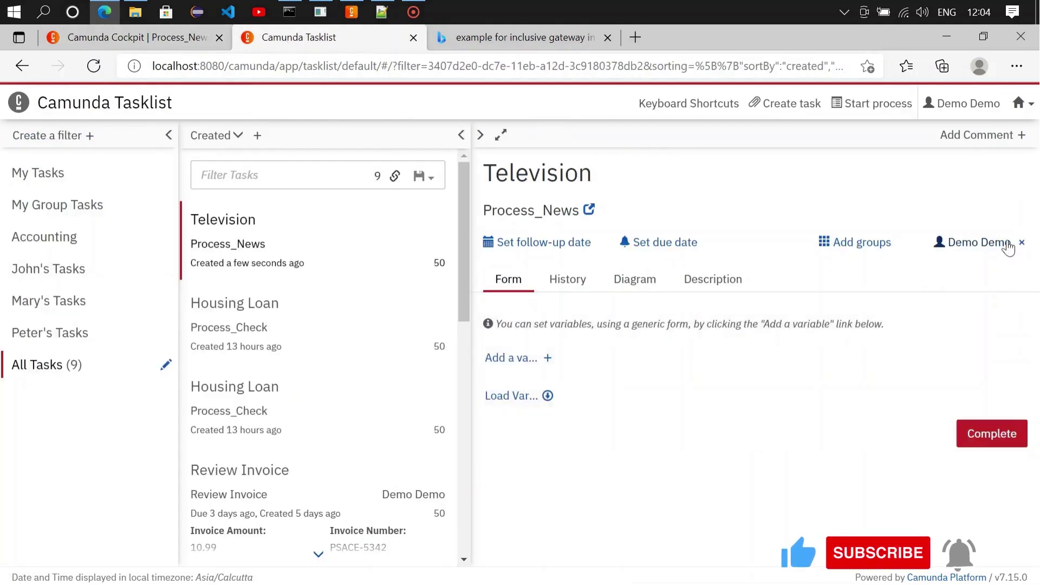
{"action": "left_click", "coordinate": [517, 395]}
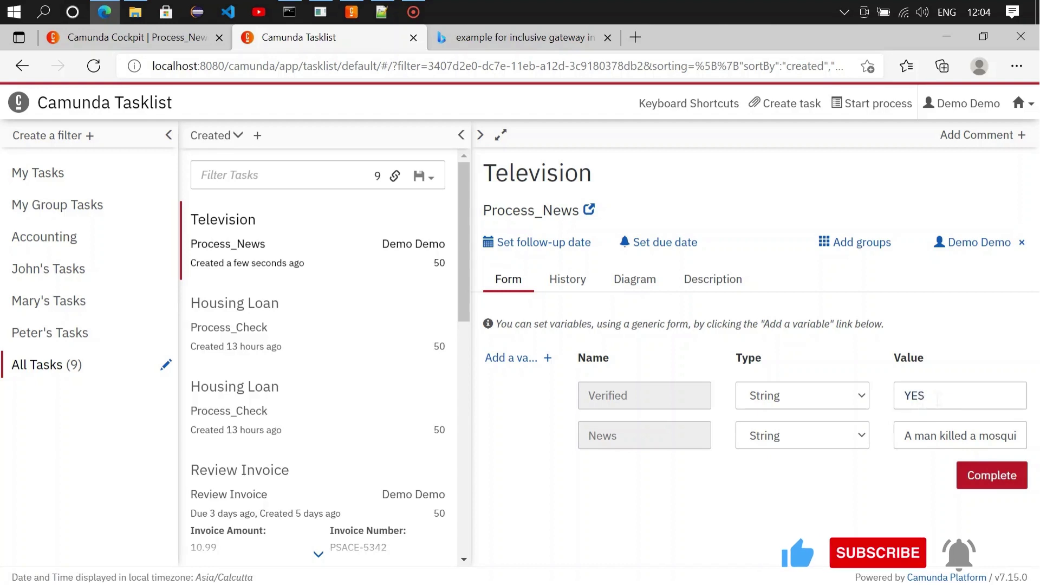
{"action": "left_click", "coordinate": [980, 476]}
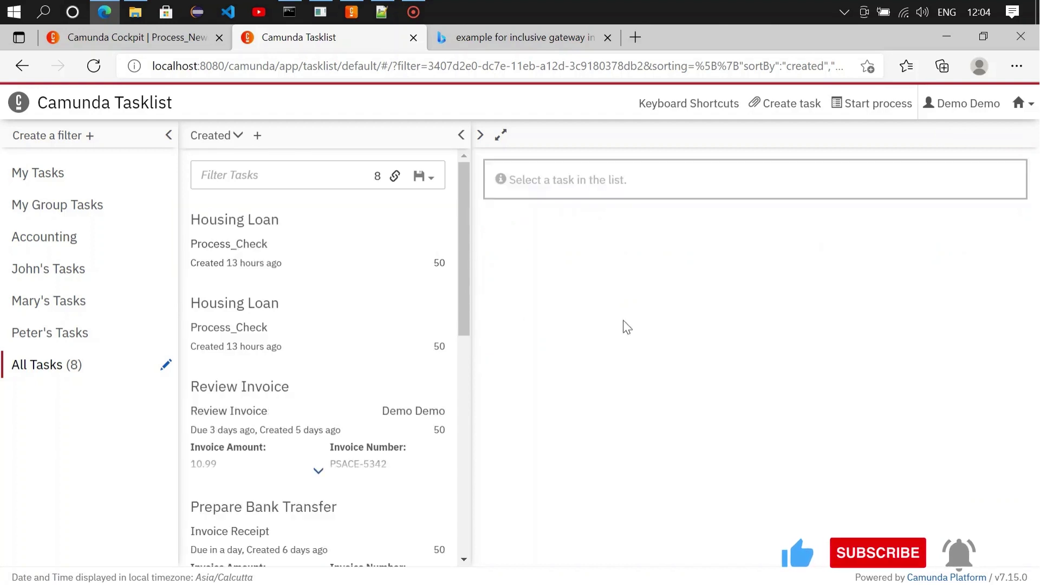
Step: Reload the Process_News runtime in Cockpit to confirm no instances are still running
{"action": "left_click", "coordinate": [135, 38]}
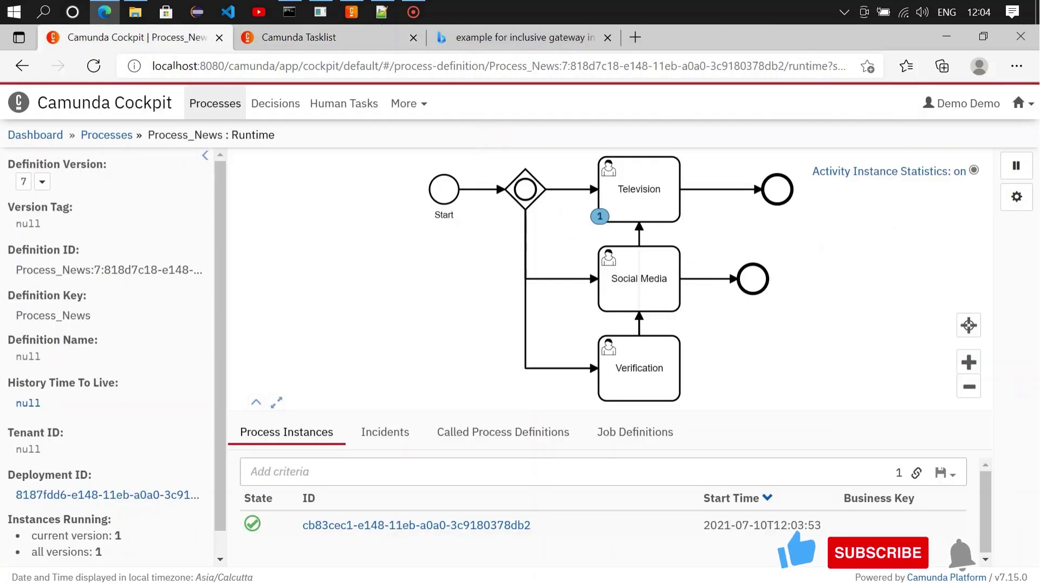
{"action": "left_click", "coordinate": [98, 70]}
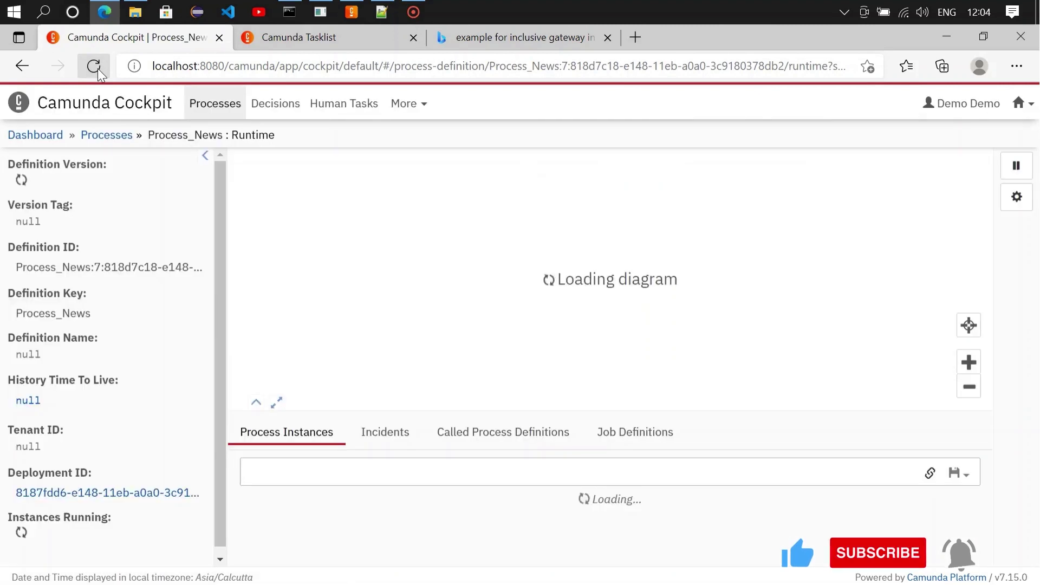